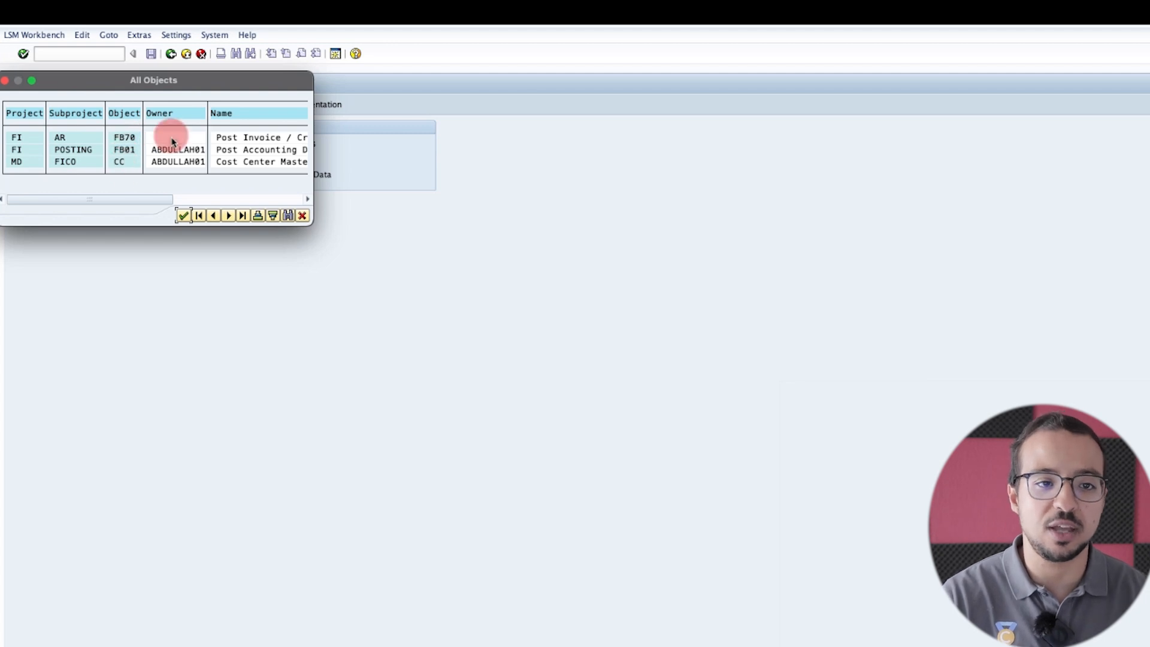
Step: Review the list of all migration objects and the object tree of project MD
drag(169, 196, 293, 202)
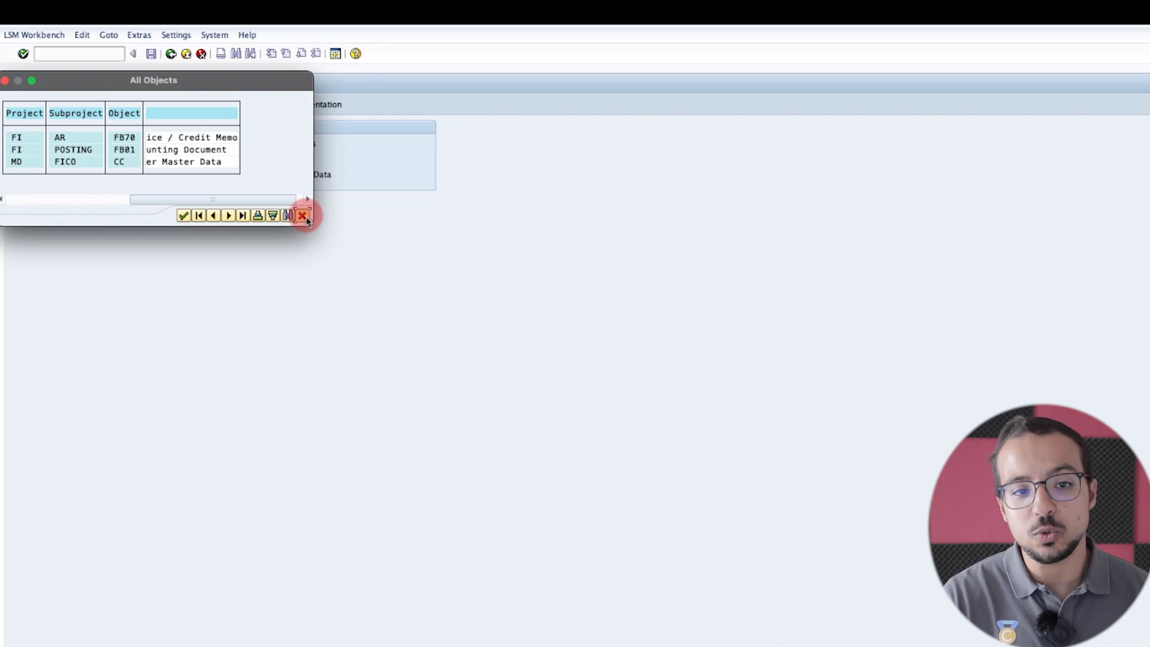
click(303, 216)
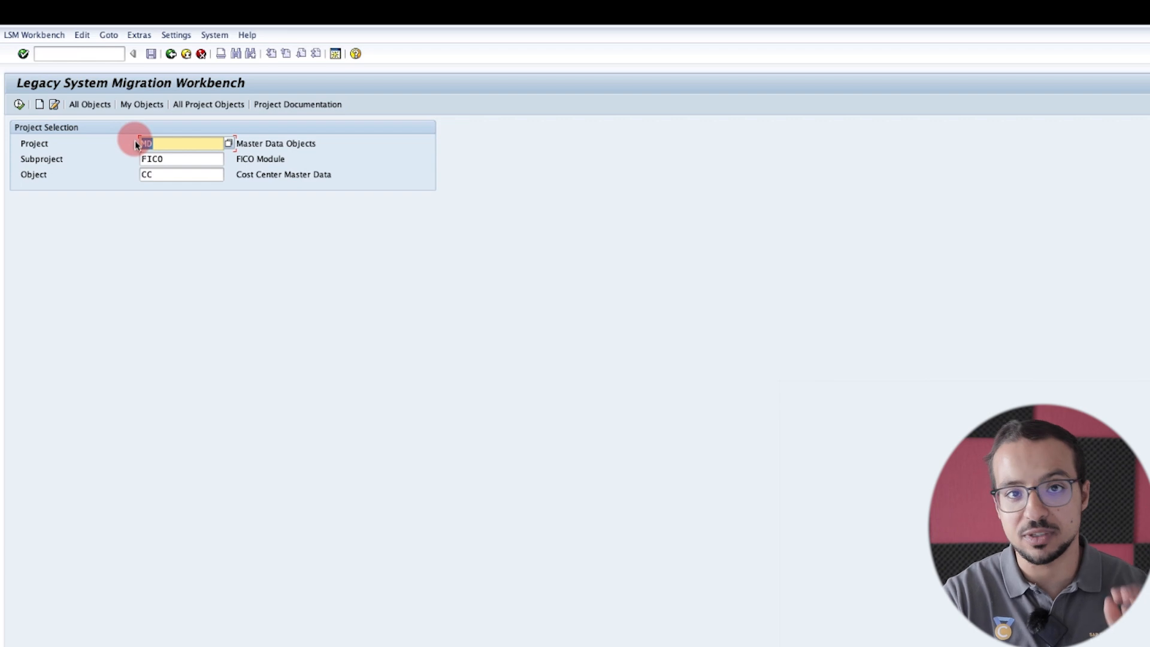
click(207, 106)
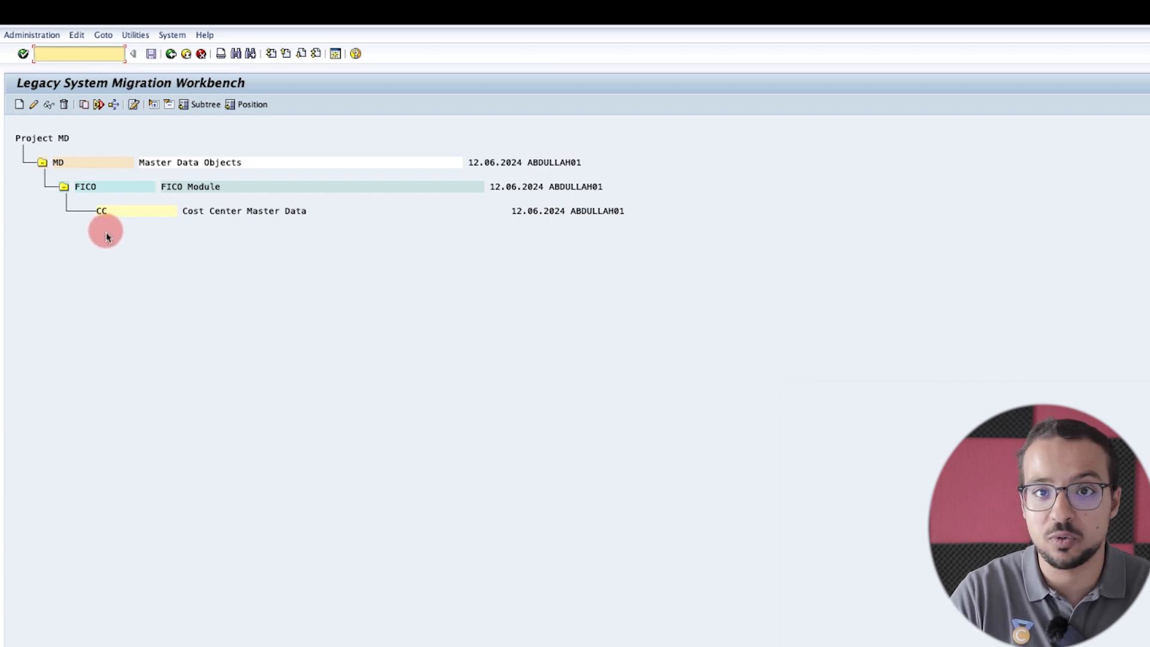
click(171, 54)
Step: Create a project MD_1 with the description "Master Data Upload Demo 1"
click(179, 147)
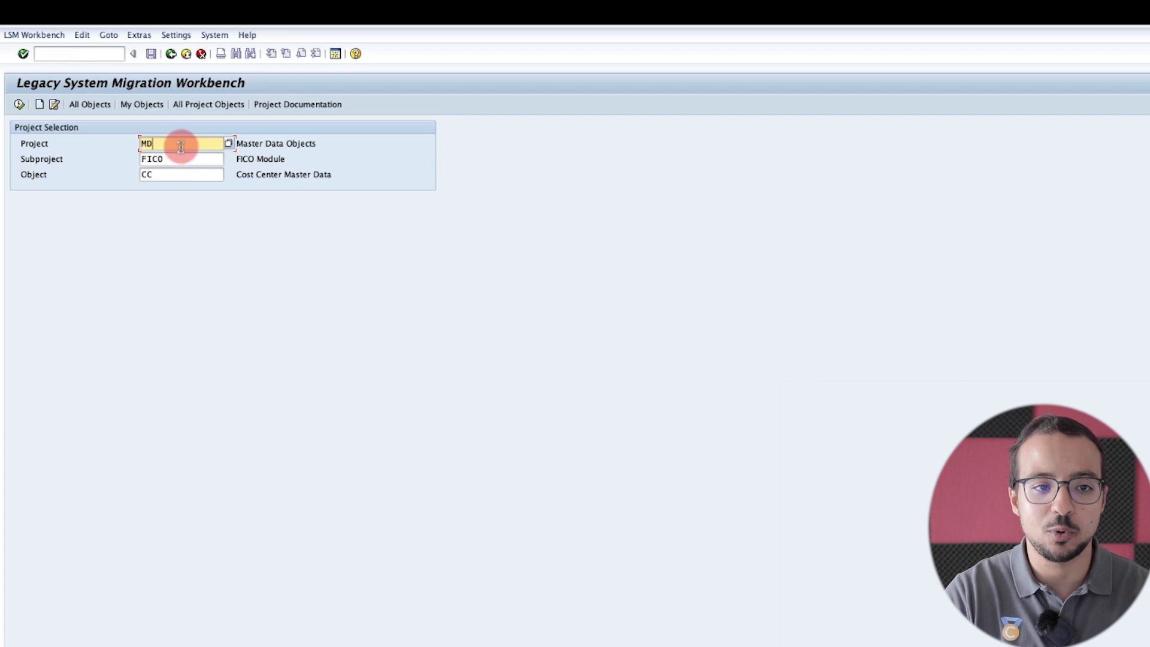
text(_1)
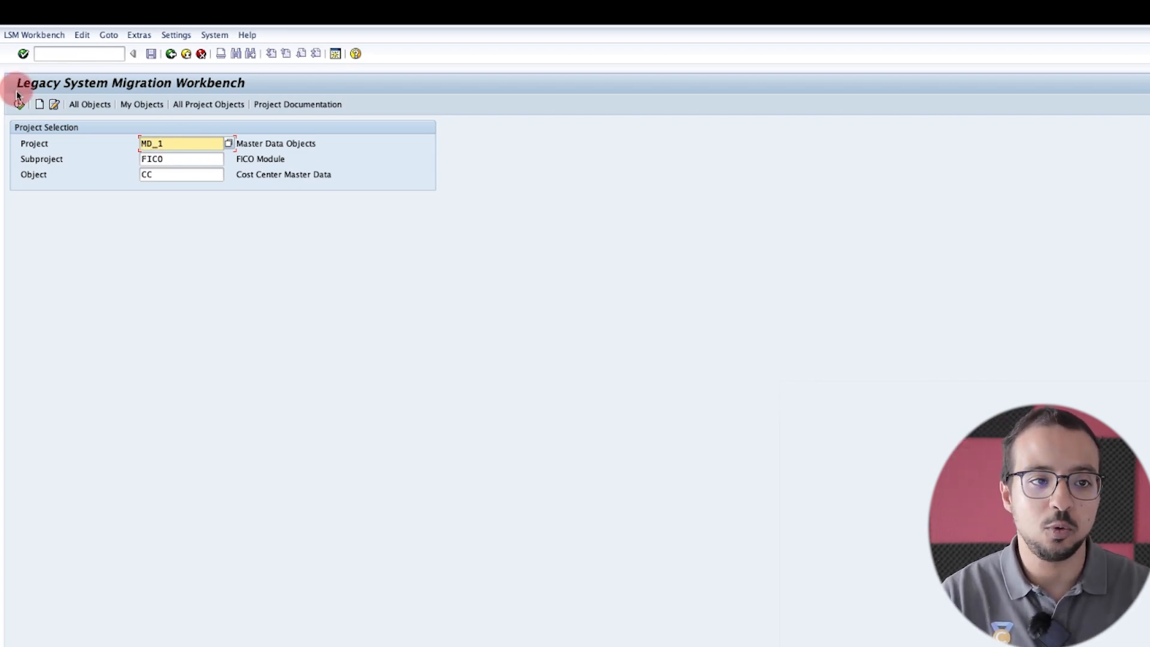
click(39, 106)
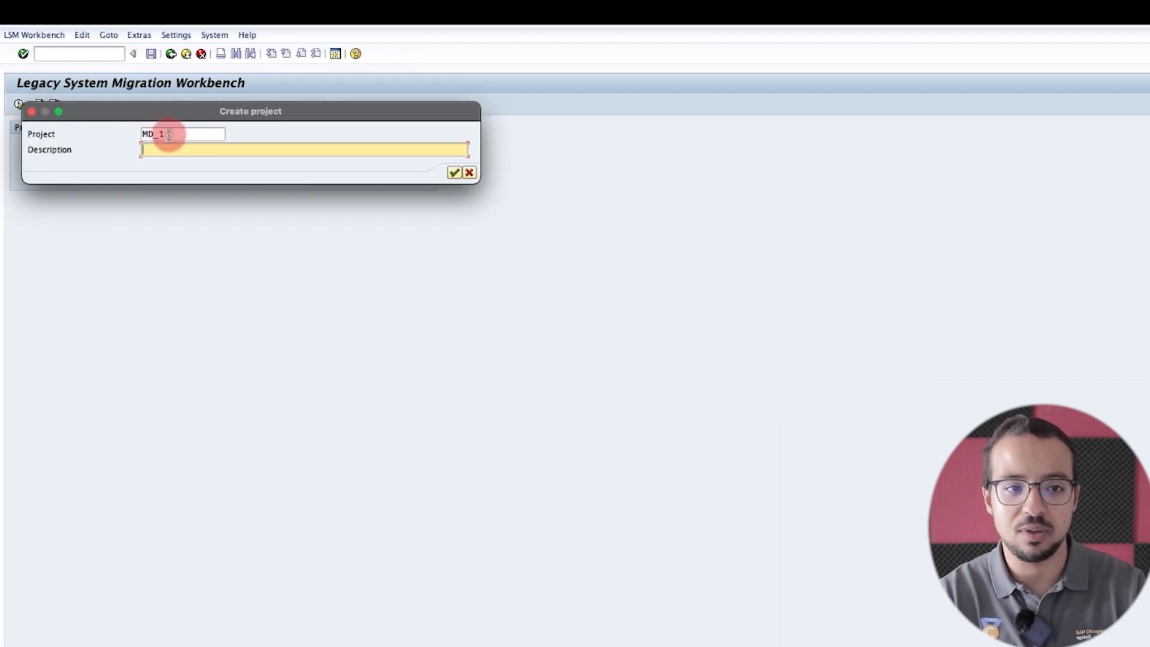
text(Master Data Upload Demo 1)
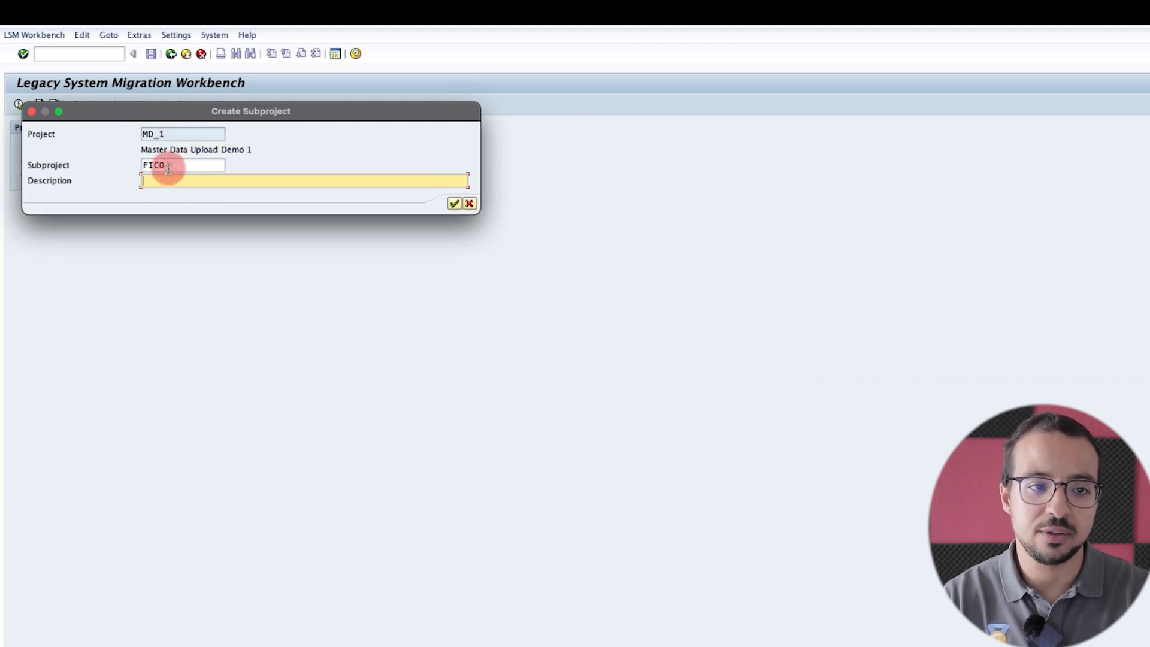
Step: Create a subproject YT_DEMO with the description "YouTube Videos" under project MD_1
drag(176, 166, 101, 162)
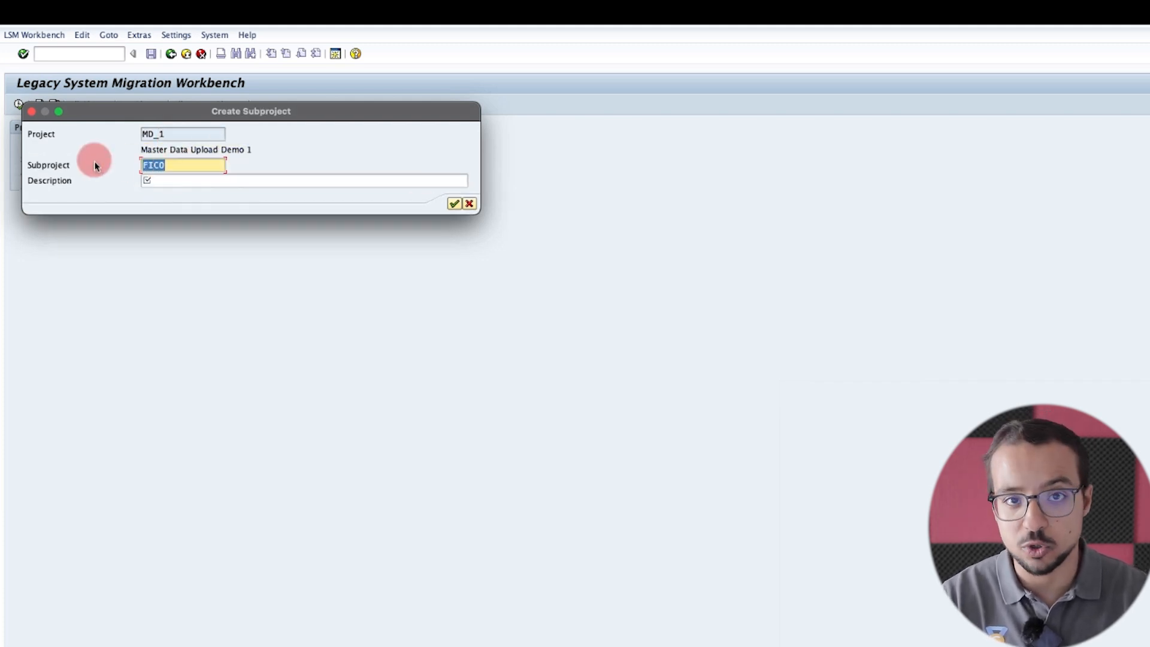
text(Demo )
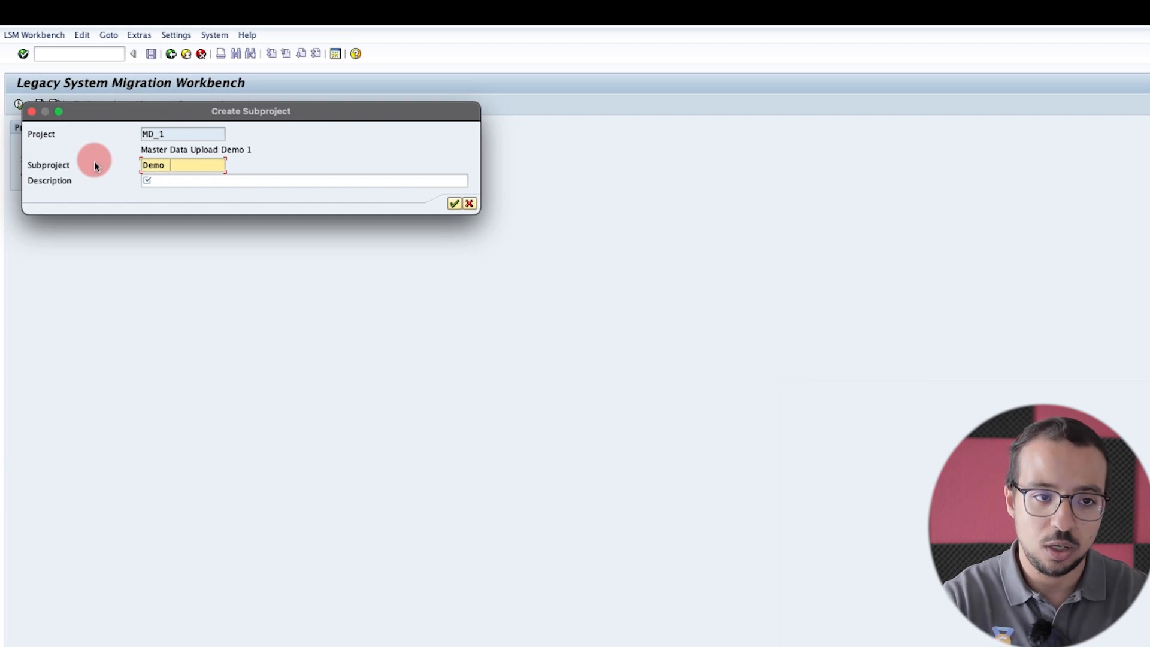
text(_1)
key(Tab)
text(First)
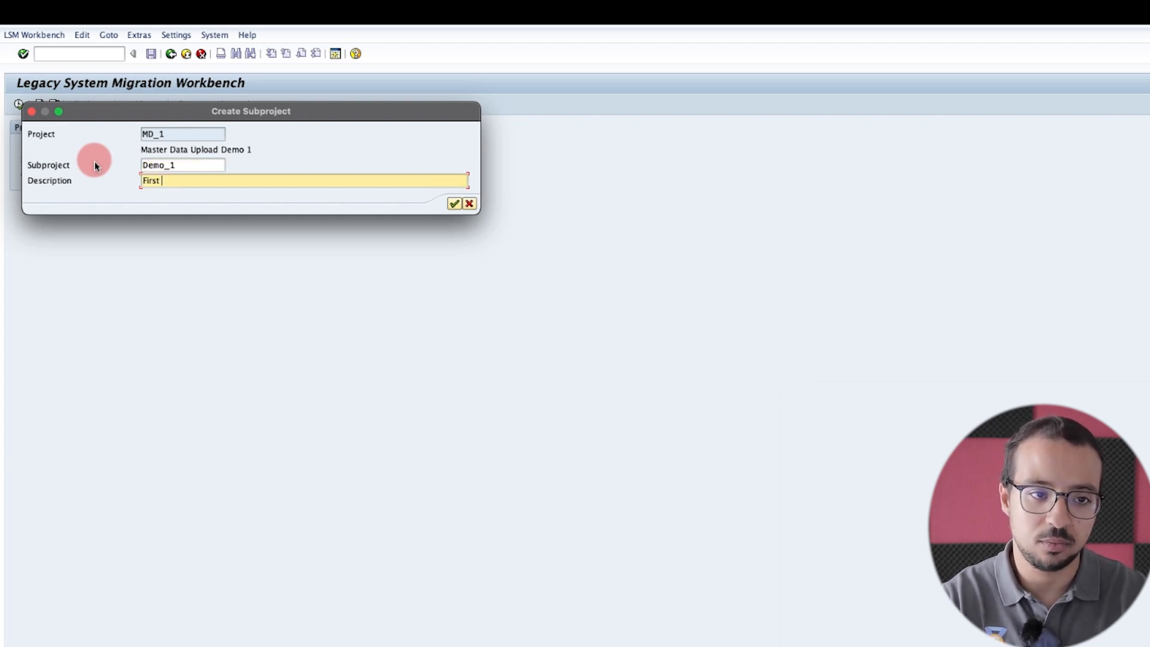
drag(175, 164, 142, 168)
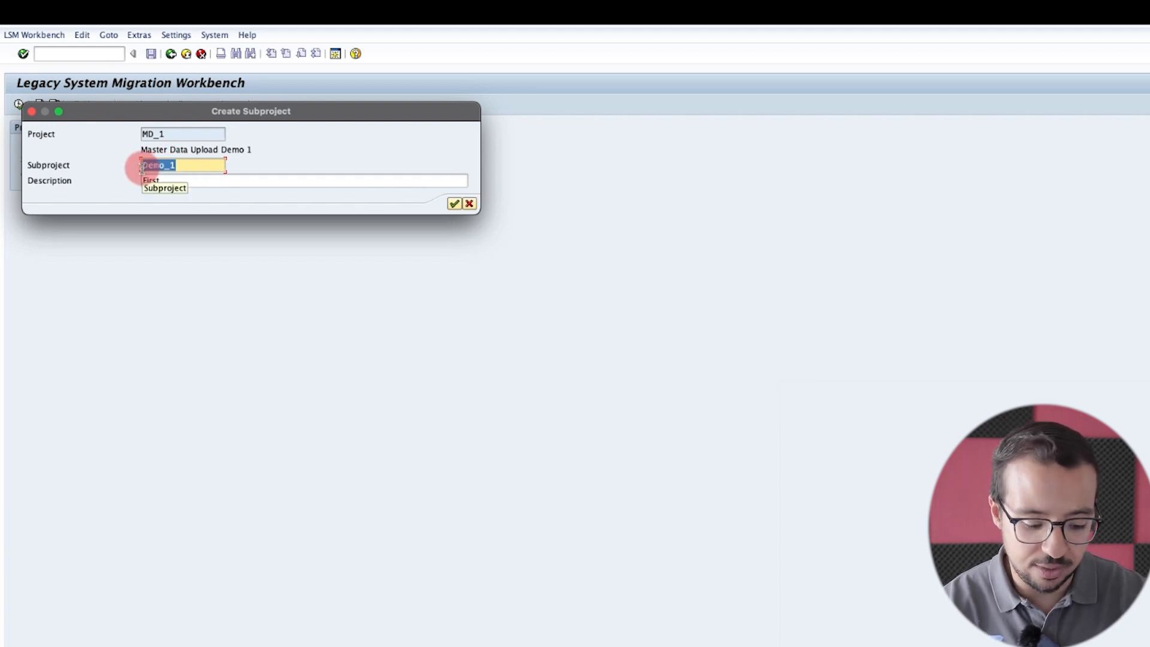
text(YT_DEMO)
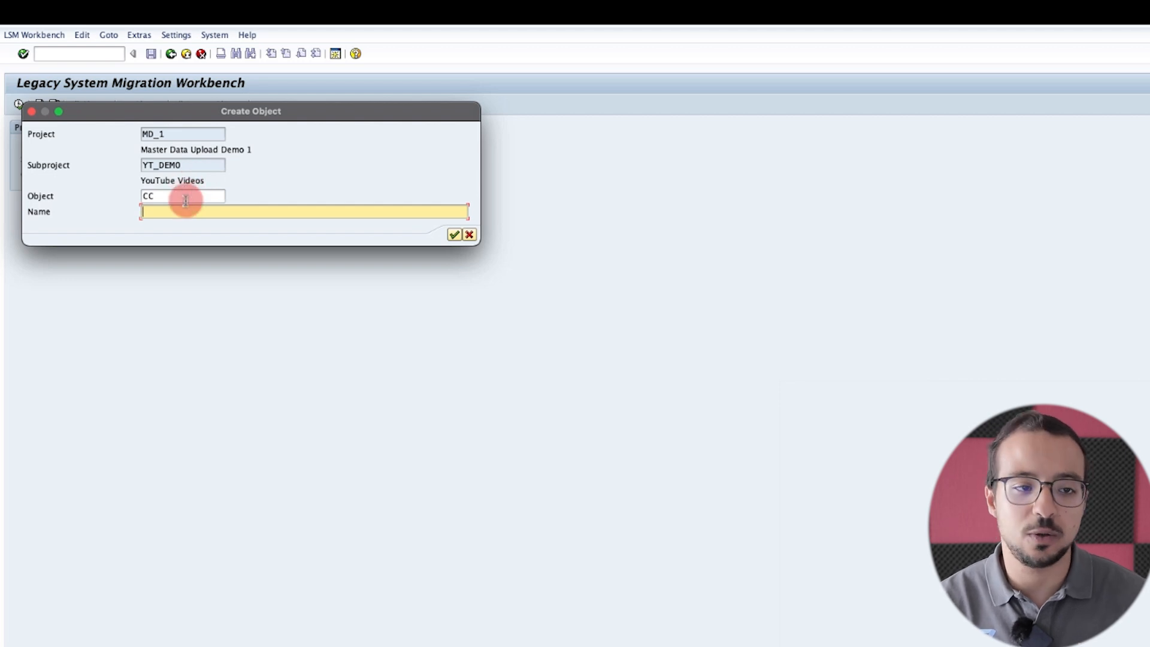
Step: Create an object CC_1 named "Change Cost Center MD" in subproject YT_DEMO
click(147, 196)
click(175, 212)
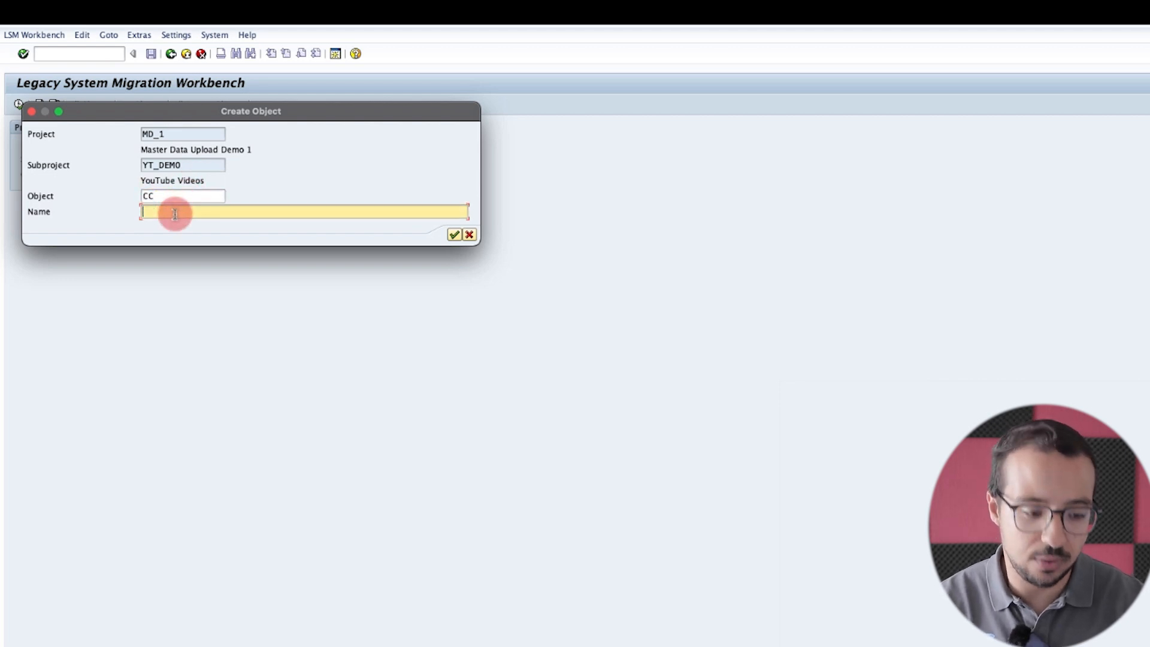
text(Change Cost Center MD)
click(173, 198)
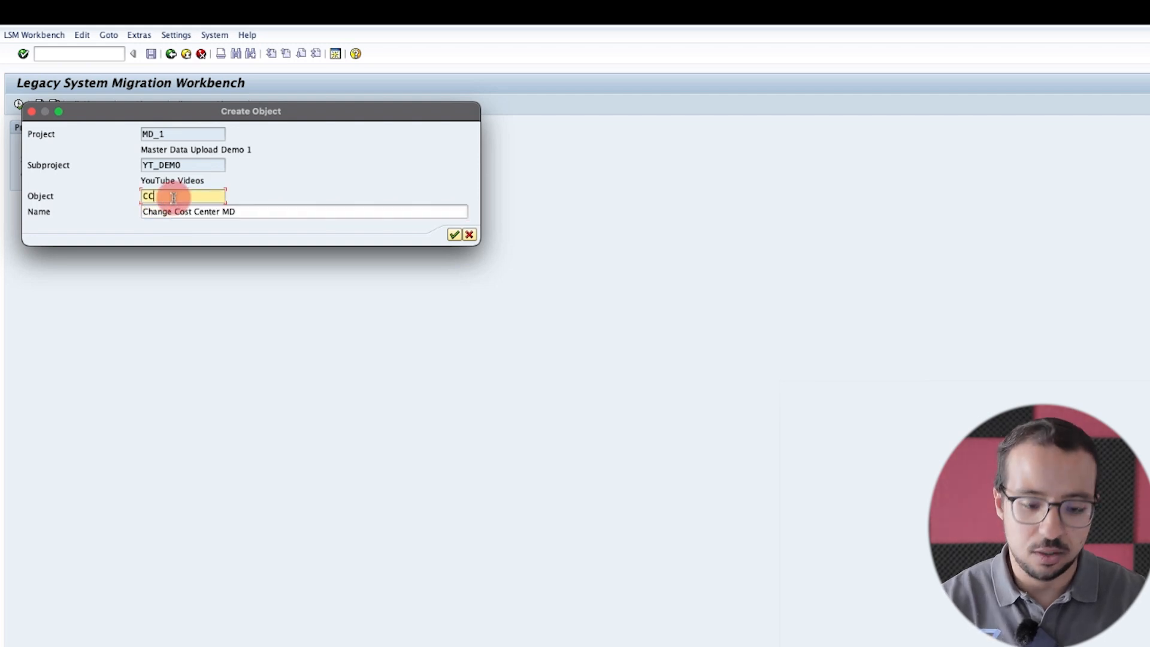
text(_1)
key(Return)
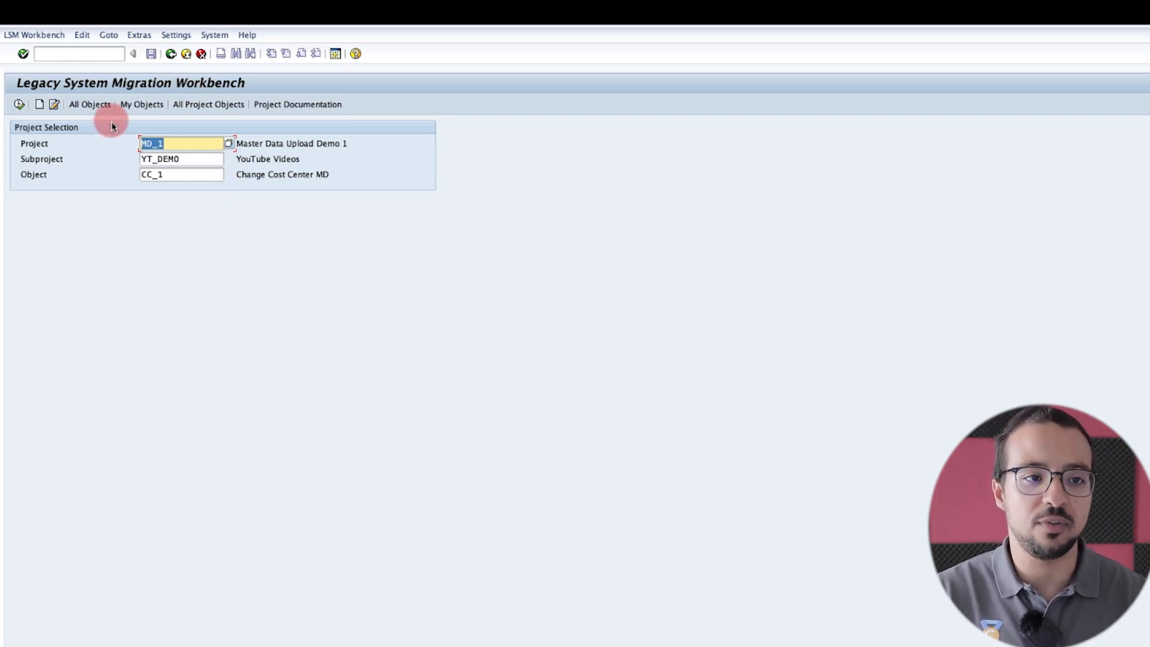
Step: Check the new project in the list of all objects and display the object tree of project MD_1
click(91, 107)
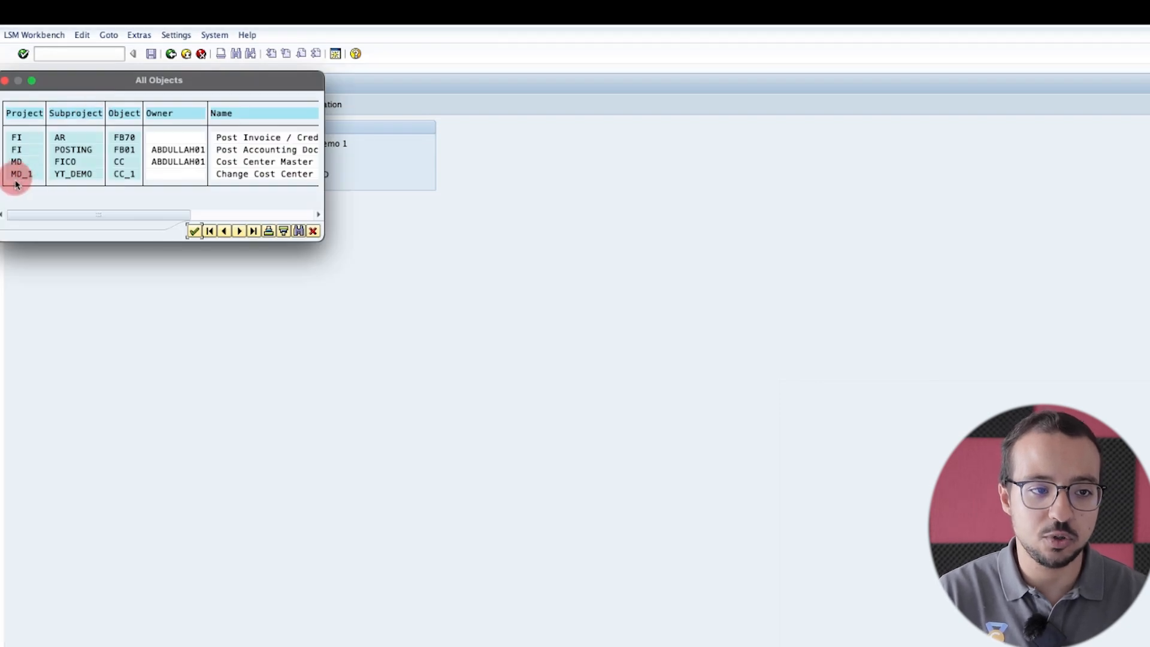
click(312, 231)
click(187, 107)
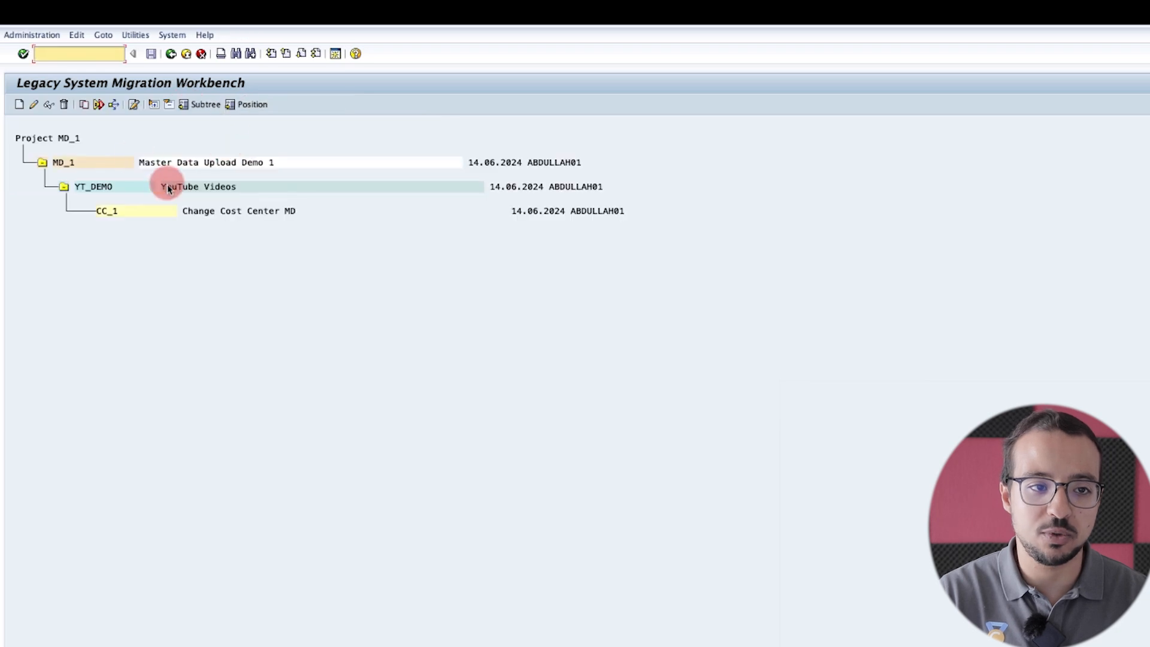
Step: Add a second object CC_2 named "Create CC" under subproject YT_DEMO in the project tree
click(123, 213)
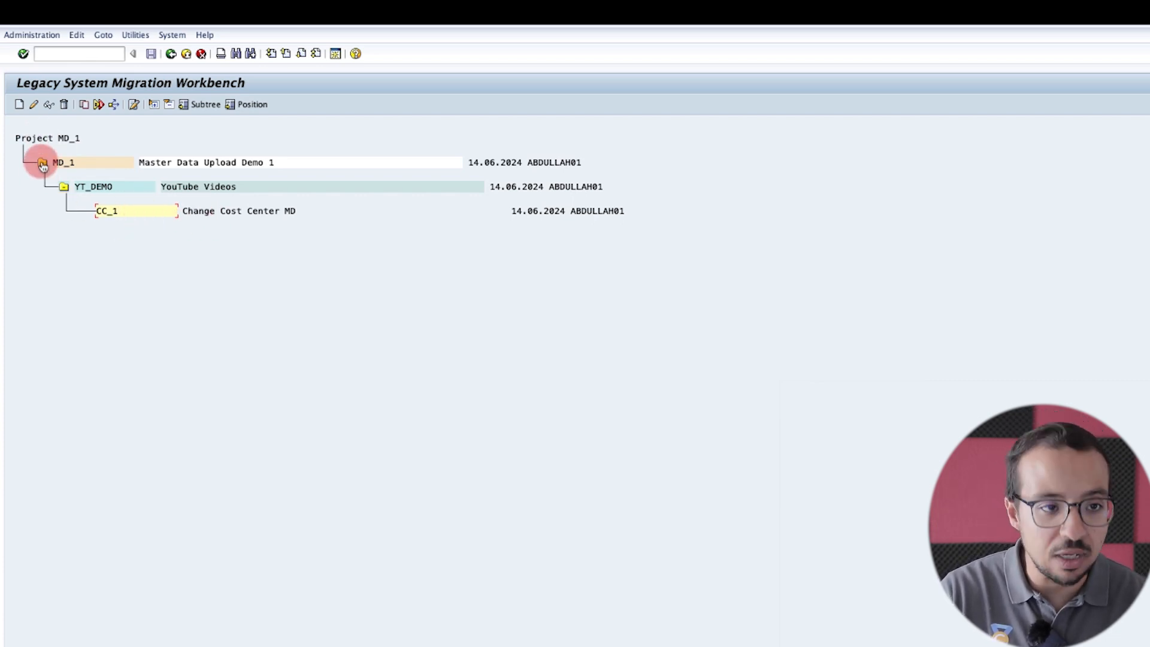
click(20, 106)
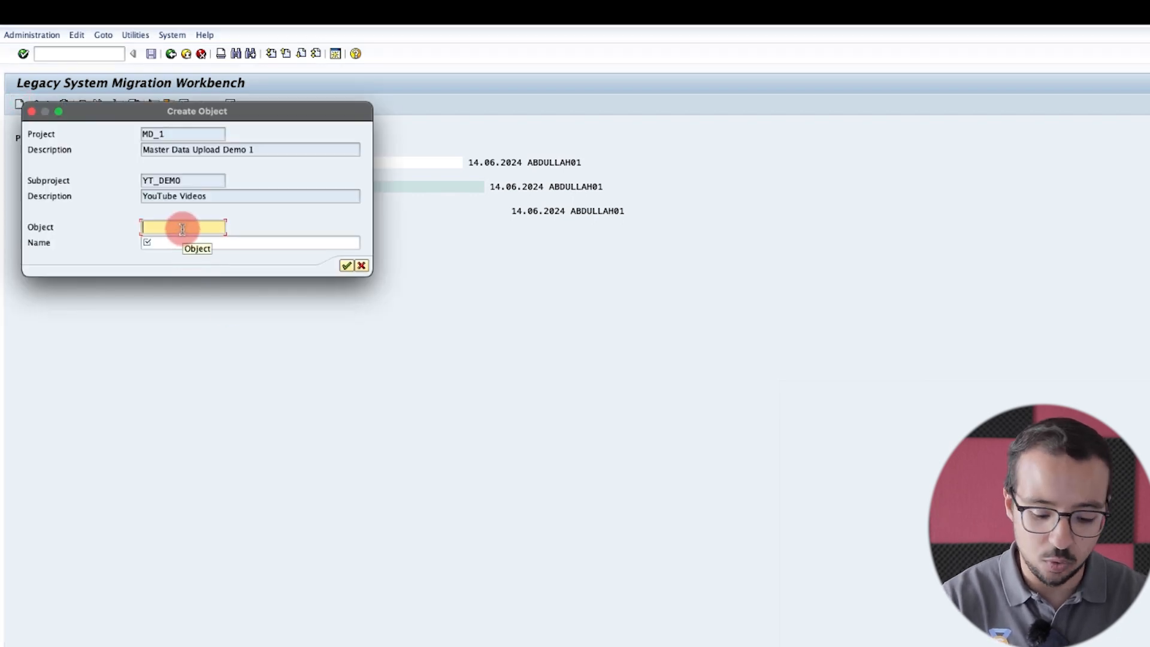
text(CC_2)
key(Tab)
text(Create C)
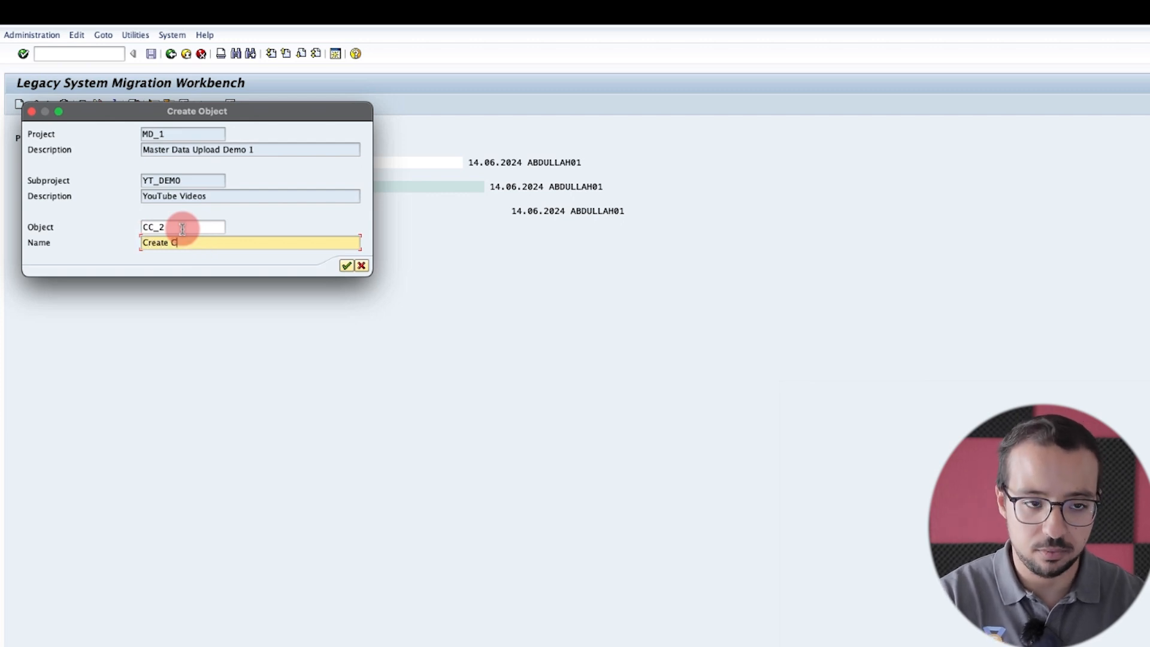
text(C)
key(Return)
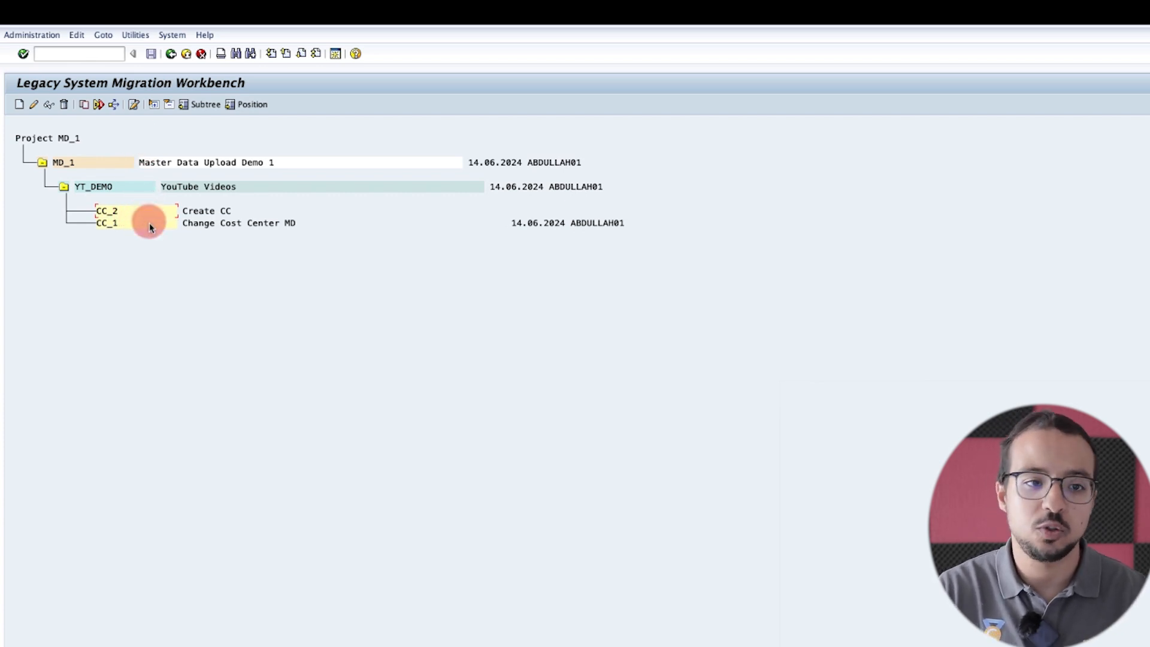
Step: Open the process steps of object CC_1 from the project tree, and again from the initial project selection
double_click(114, 226)
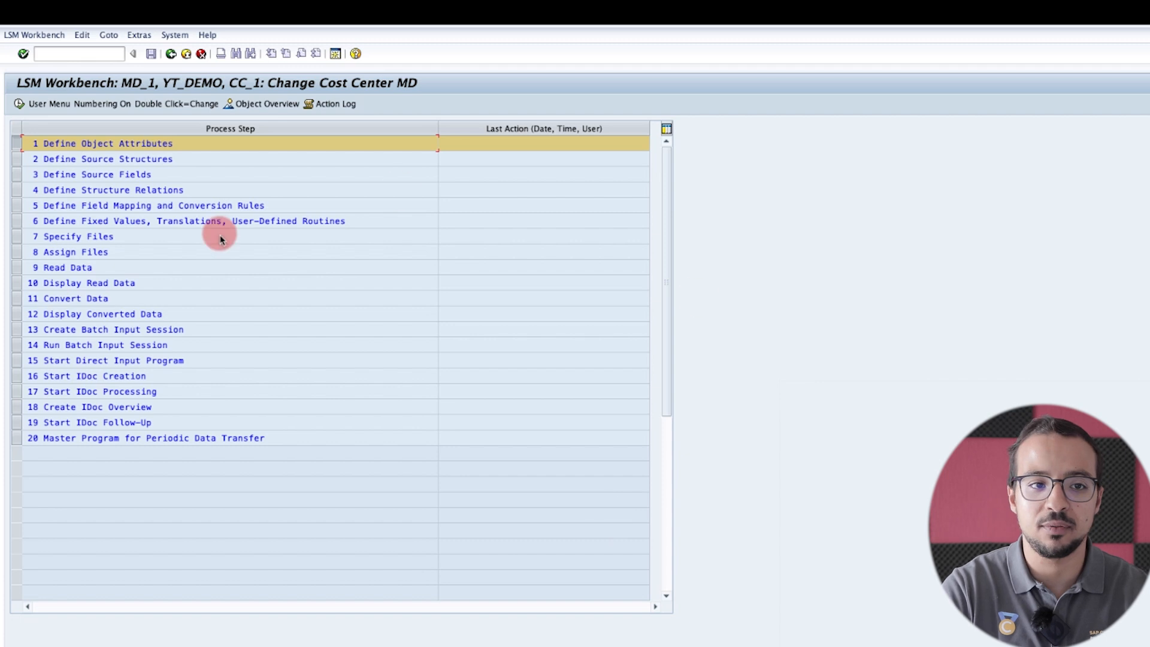
click(170, 53)
click(171, 54)
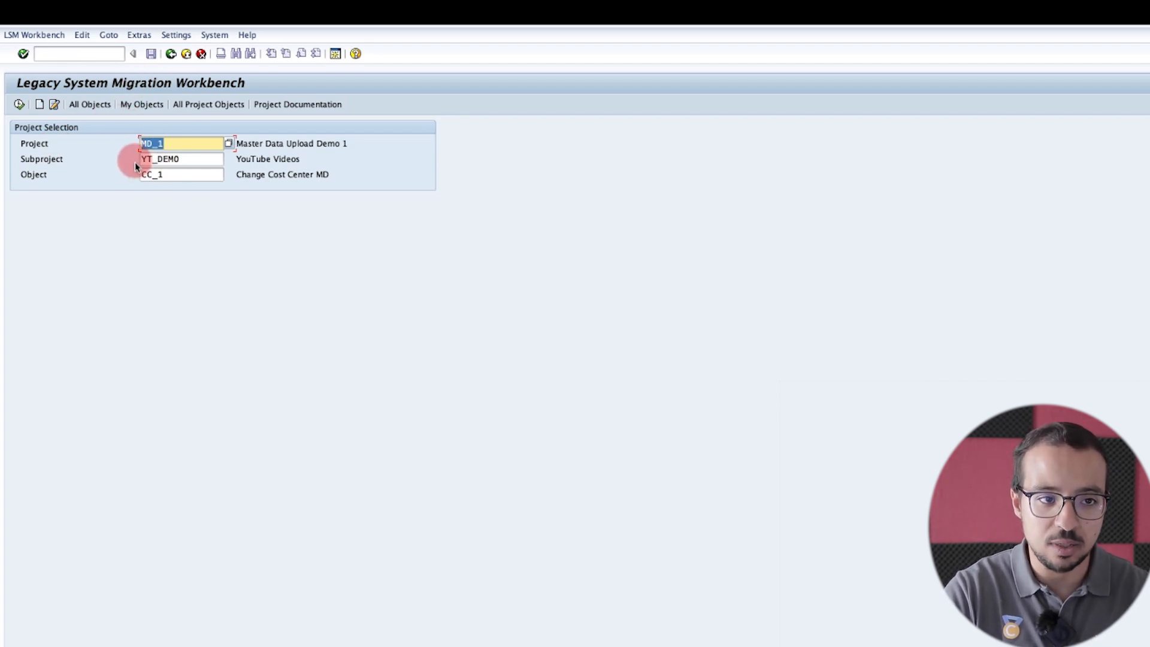
double_click(165, 174)
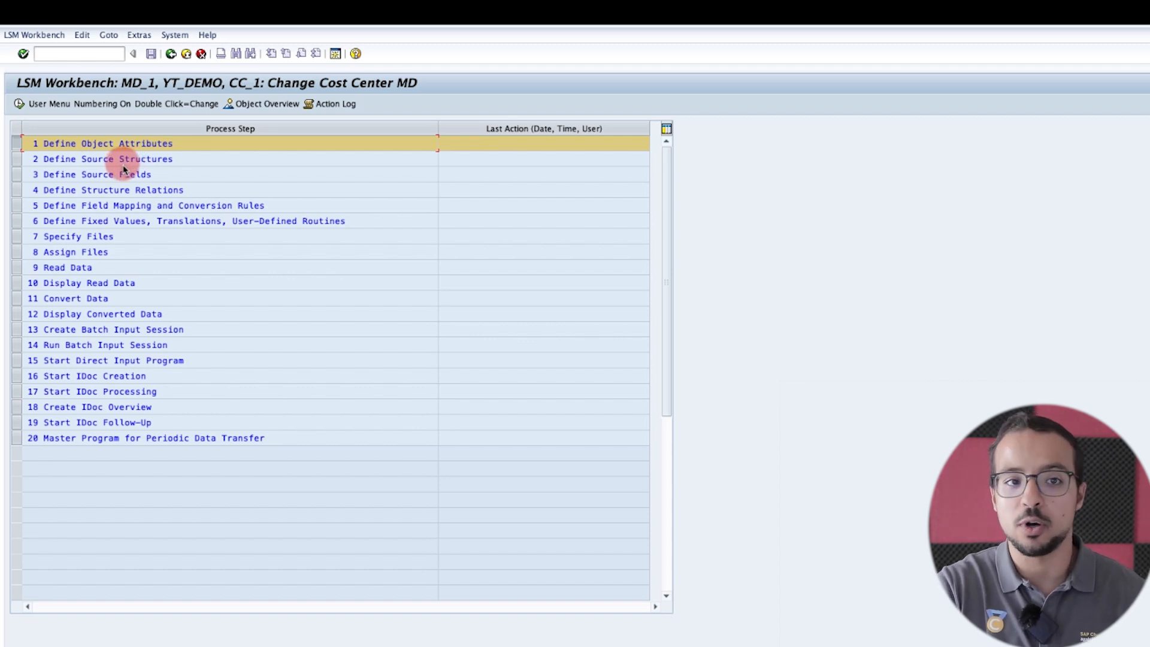
Step: Try display mode for opening Define Object Attributes, and restore change mode without saving the attributes
click(179, 111)
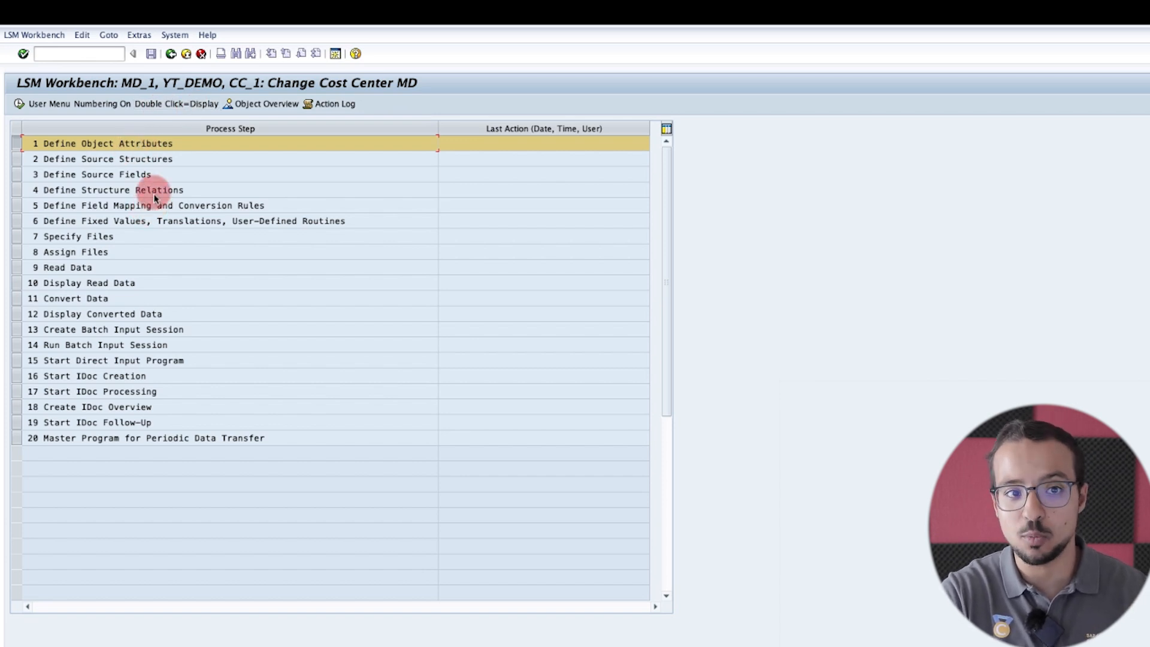
double_click(137, 143)
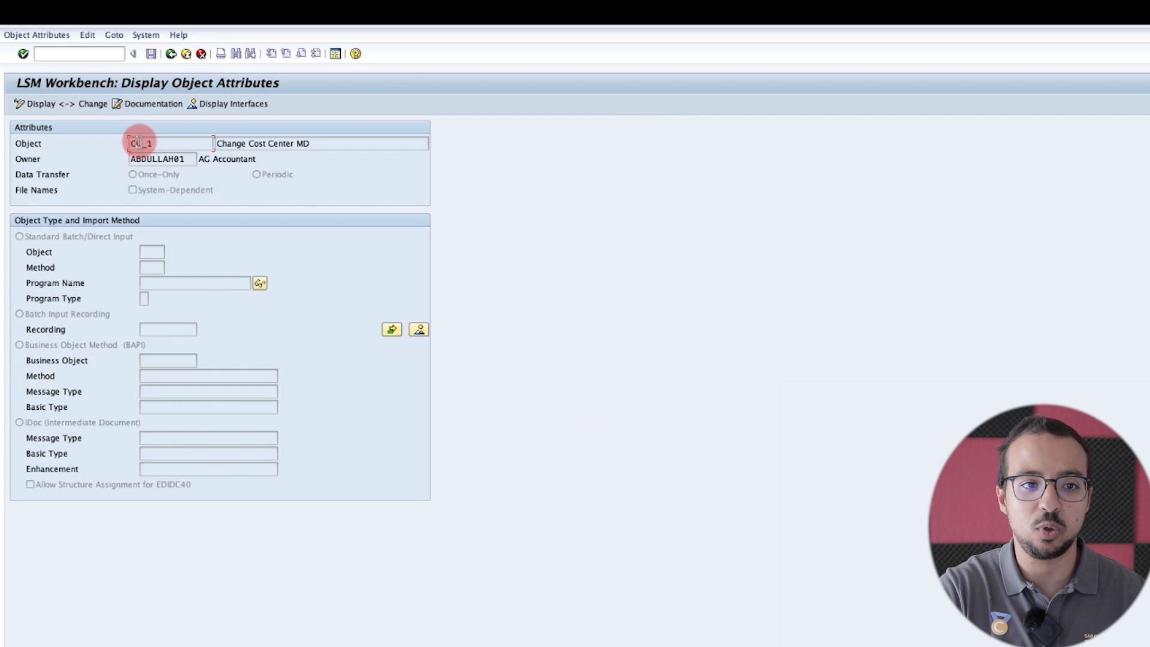
click(35, 109)
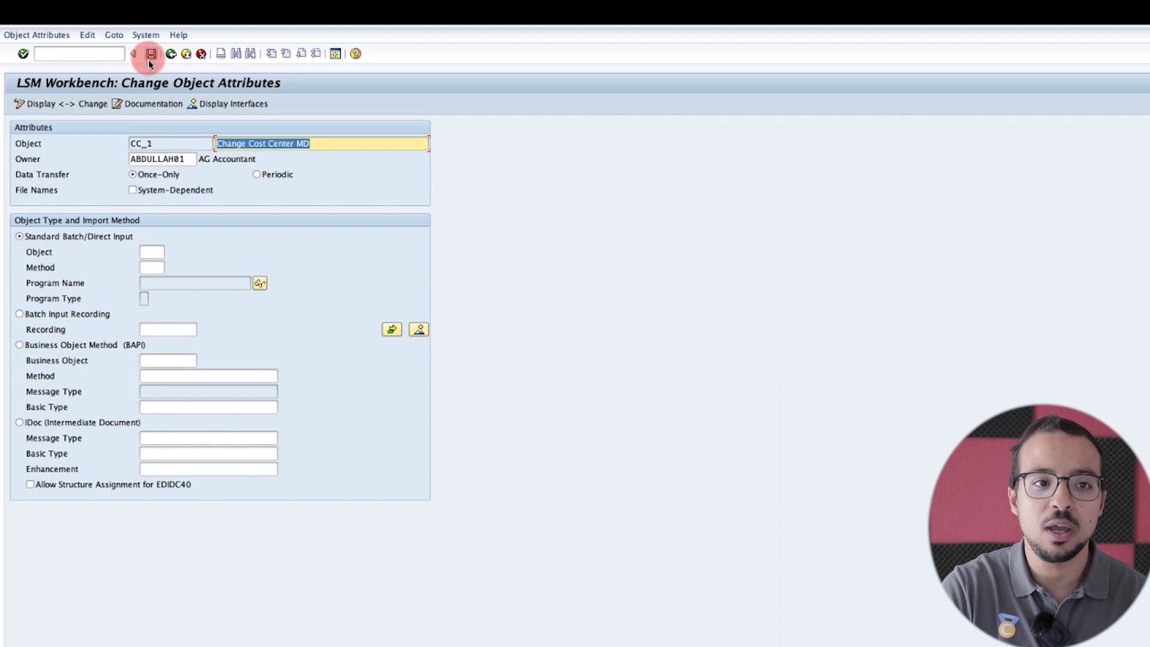
click(171, 53)
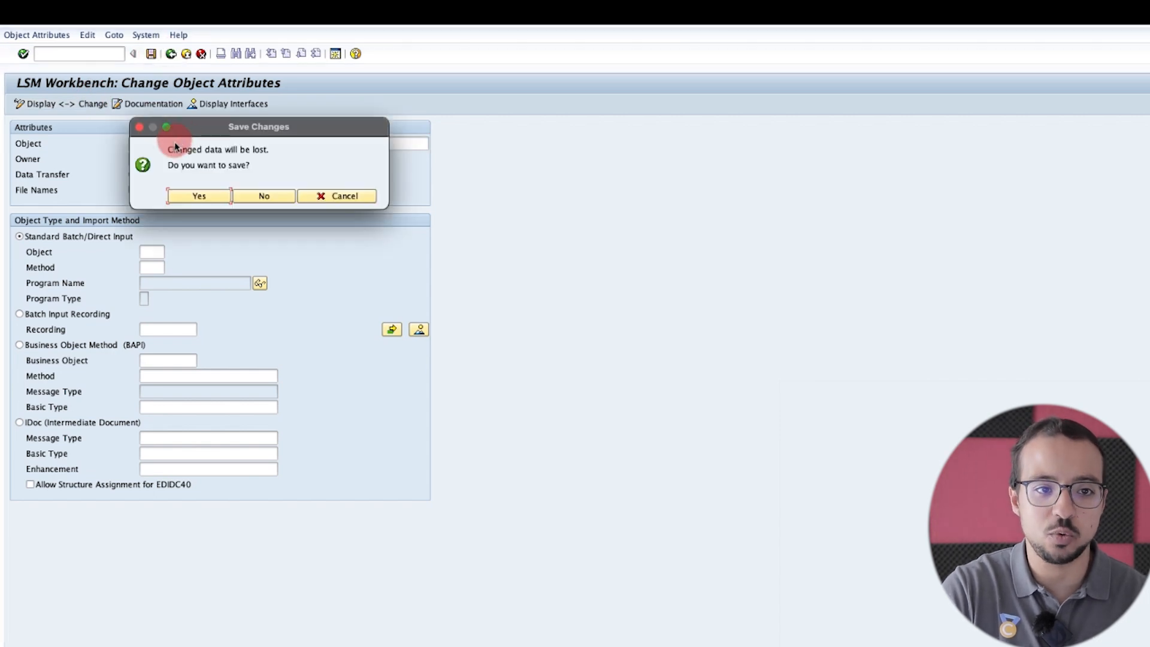
click(258, 195)
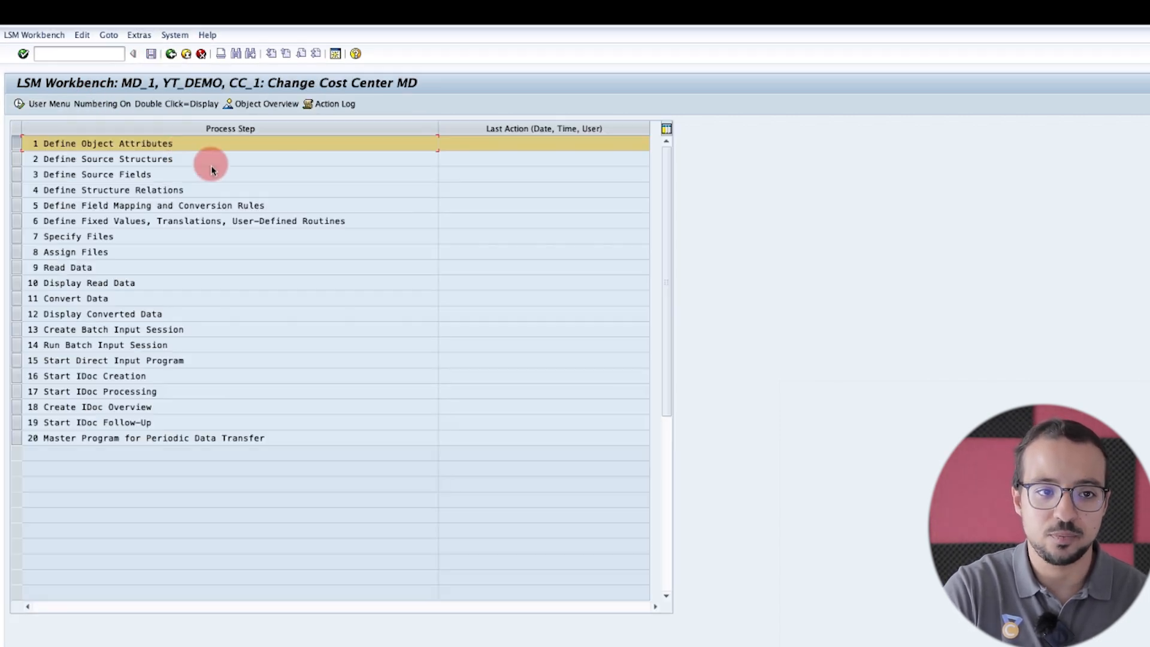
click(177, 106)
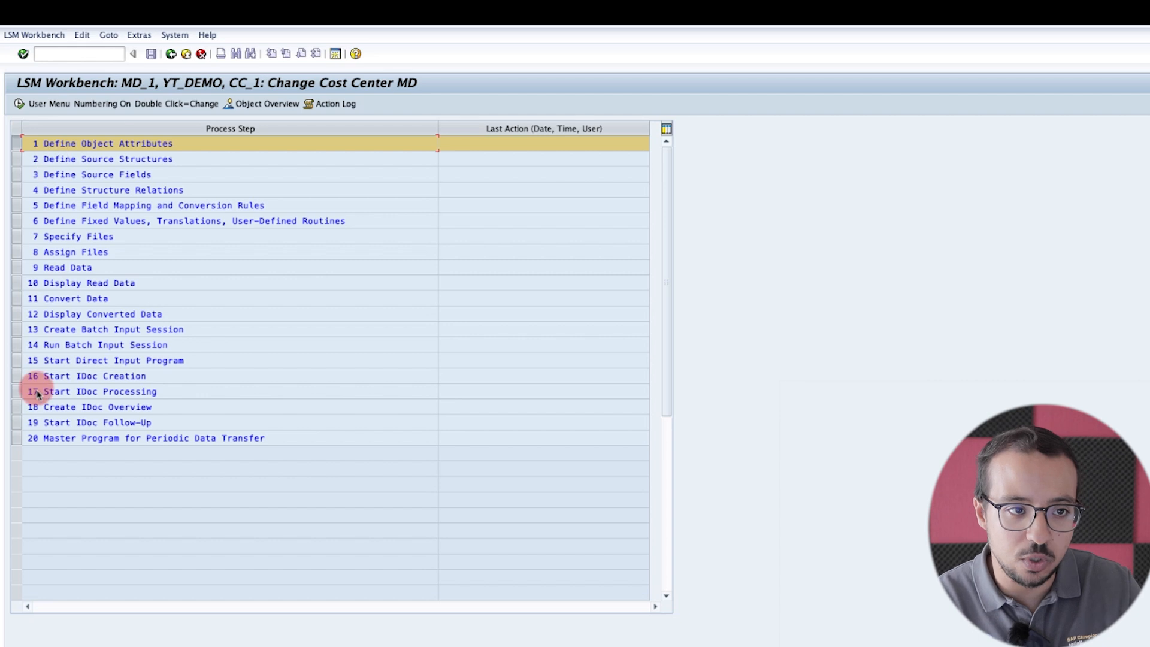
Step: Switch the process step numbering off and on, and review the personal settings for the process step menu
click(112, 105)
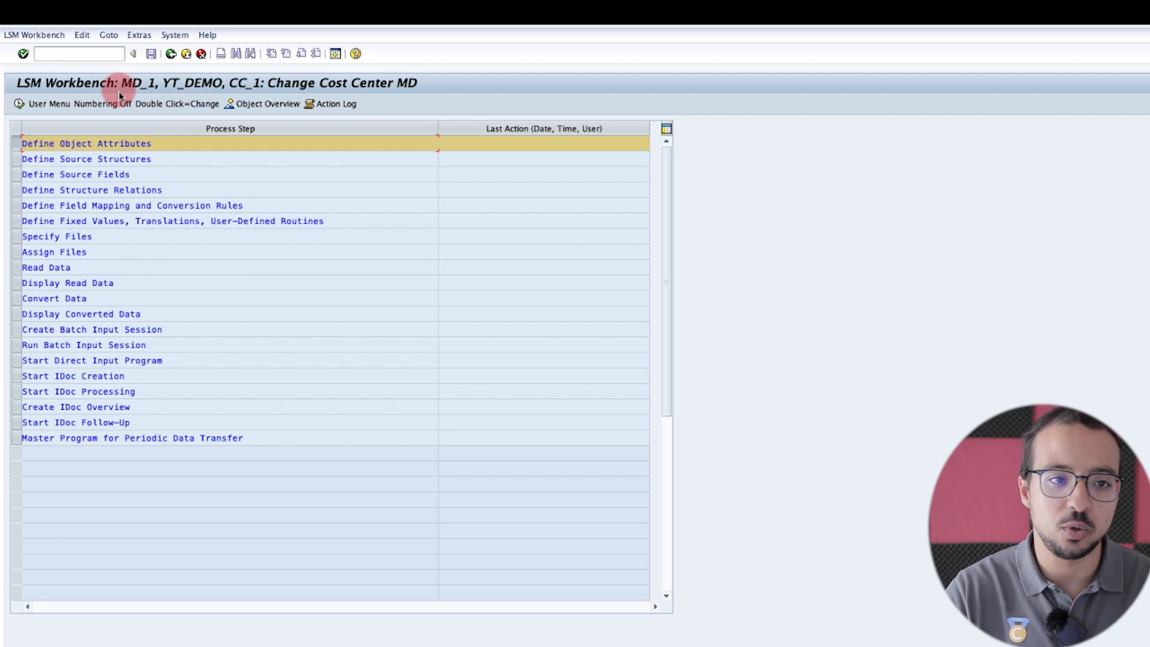
click(84, 110)
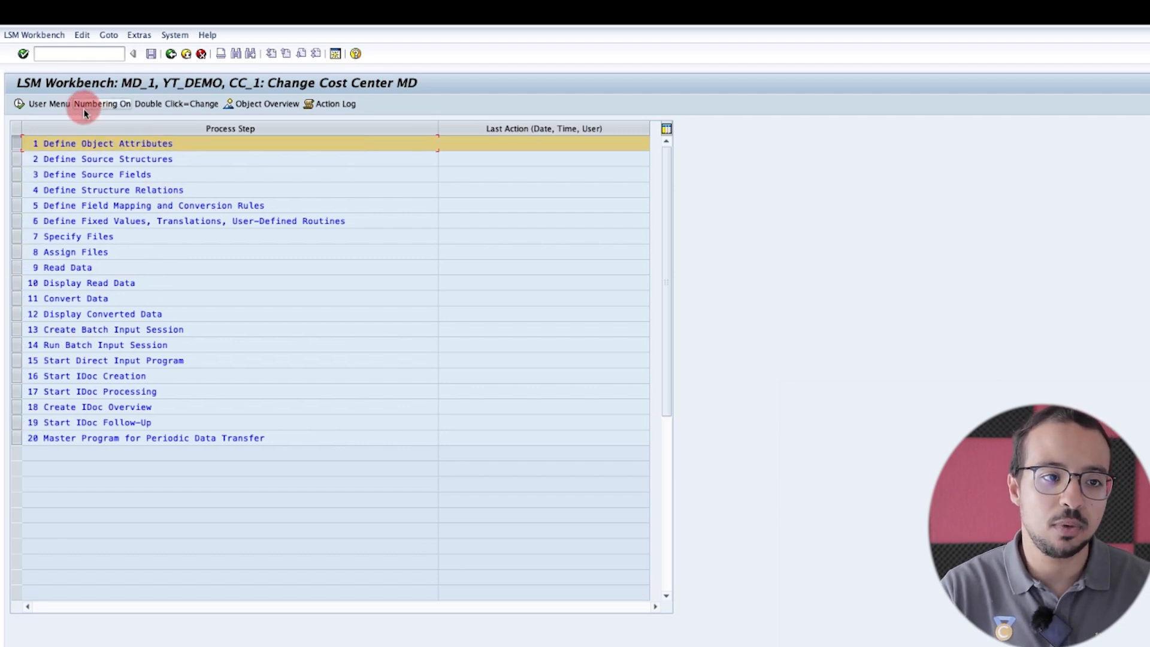
click(57, 107)
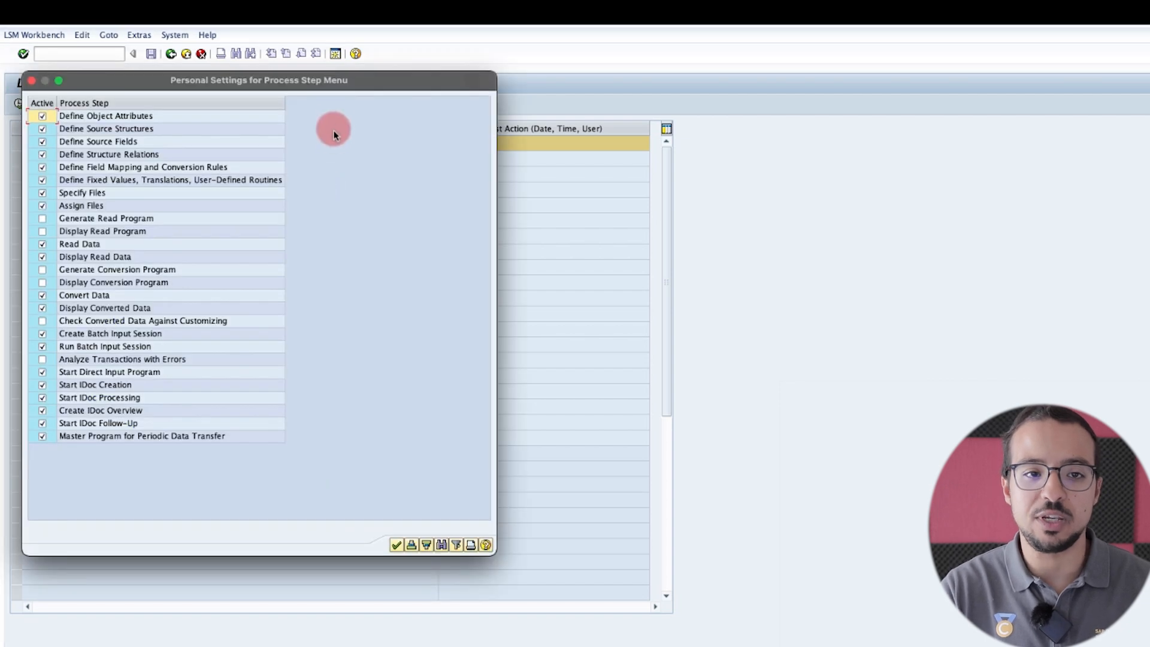
drag(364, 84, 661, 107)
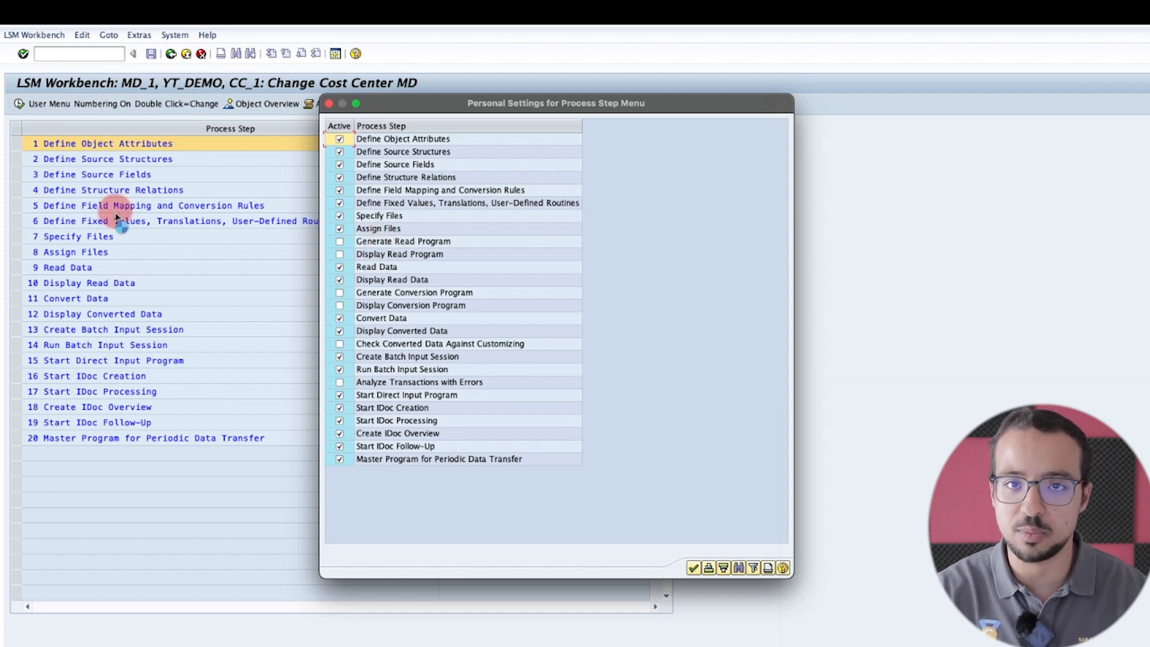
click(692, 567)
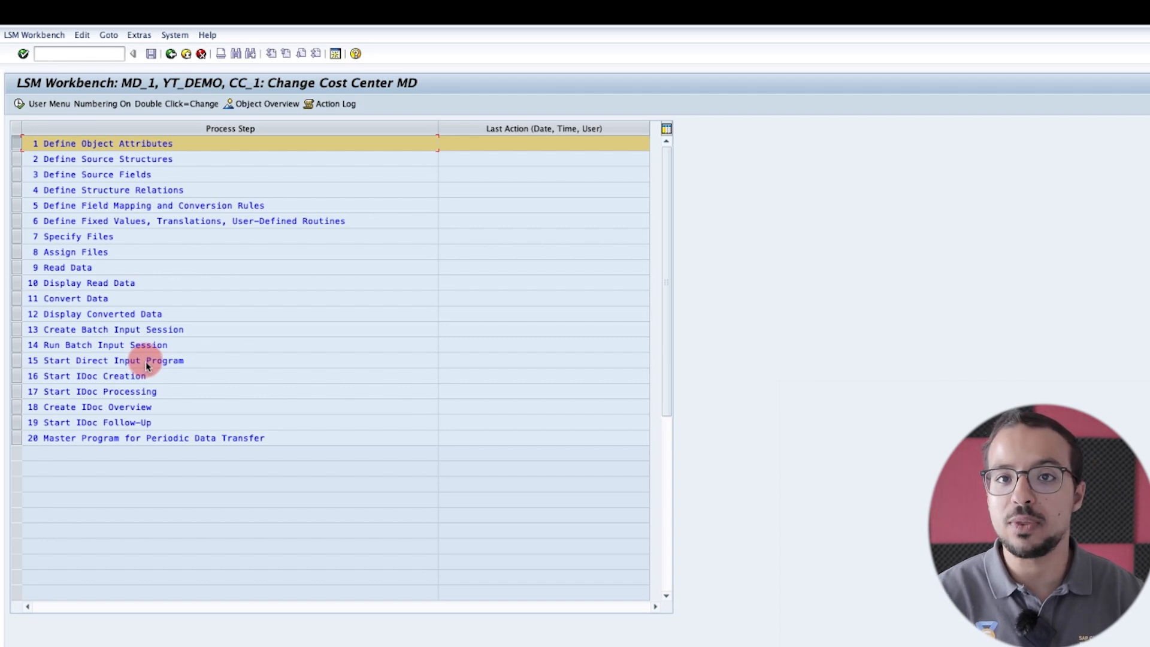
Step: Open the Define Object Attributes step of CC_1, leaving Standard Batch/Direct Input selected as the import method
double_click(167, 144)
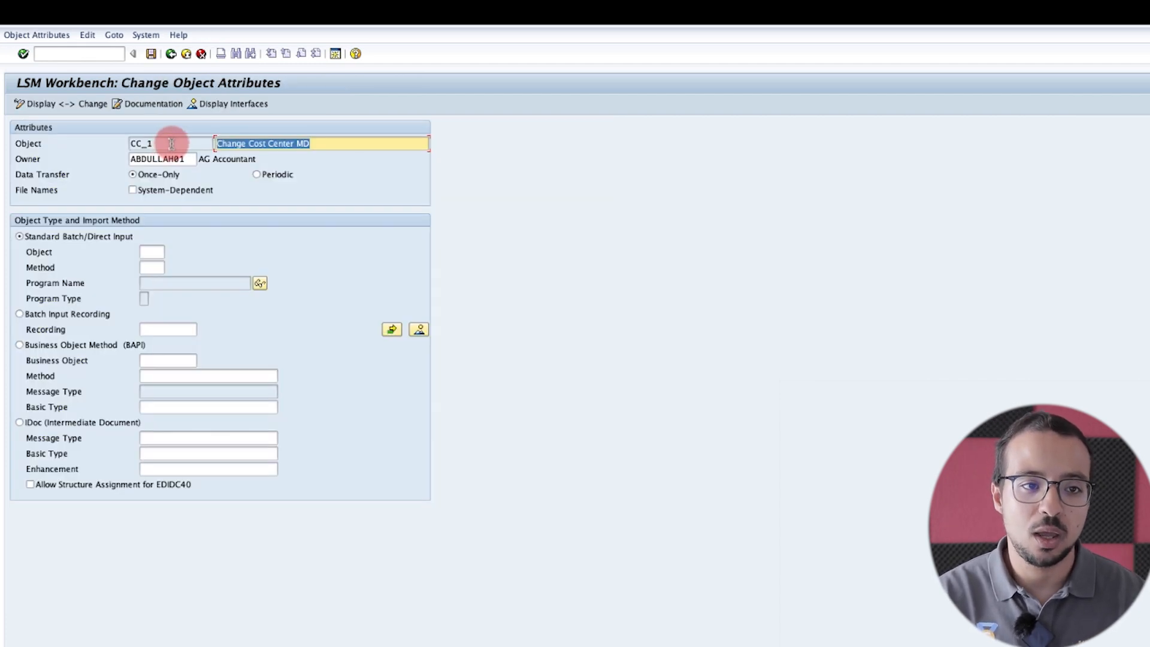
drag(164, 143, 90, 144)
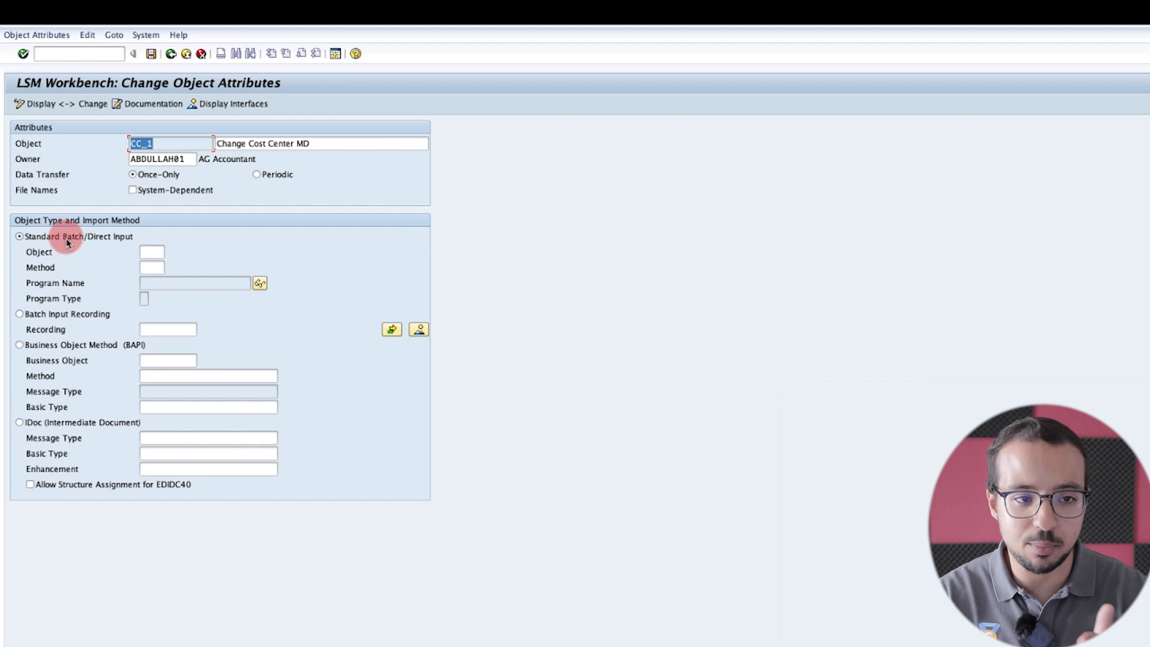
click(28, 314)
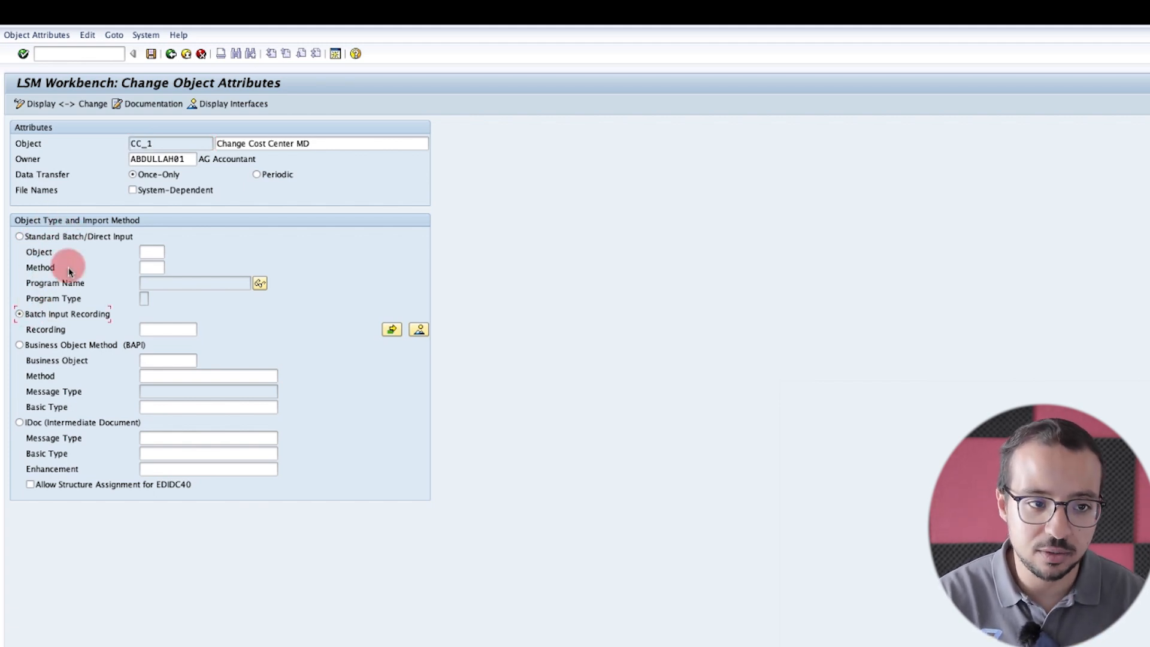
click(24, 238)
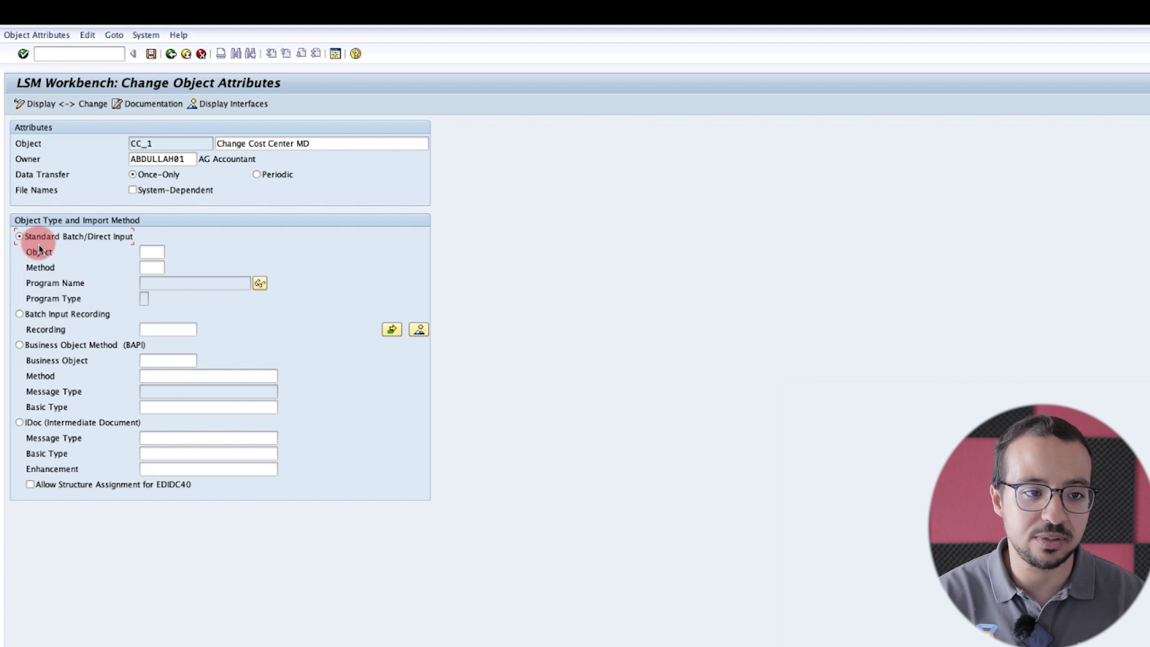
Step: Assign standard object 0020 (Material master) and method 0000 under Standard Batch/Direct Input
click(167, 254)
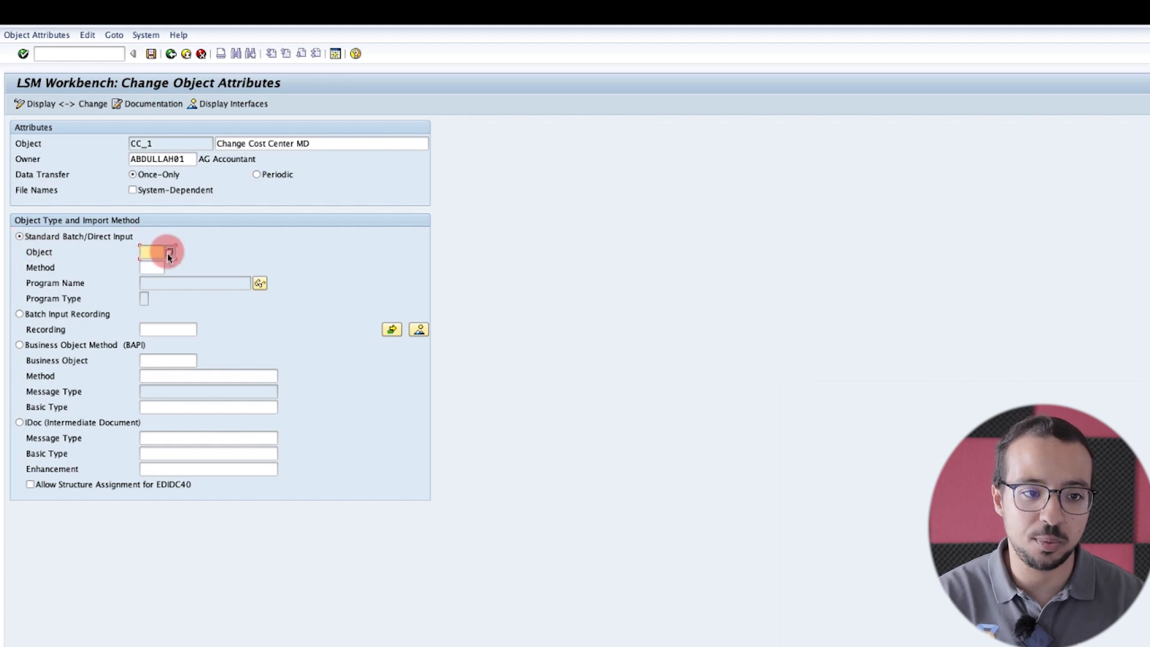
click(169, 255)
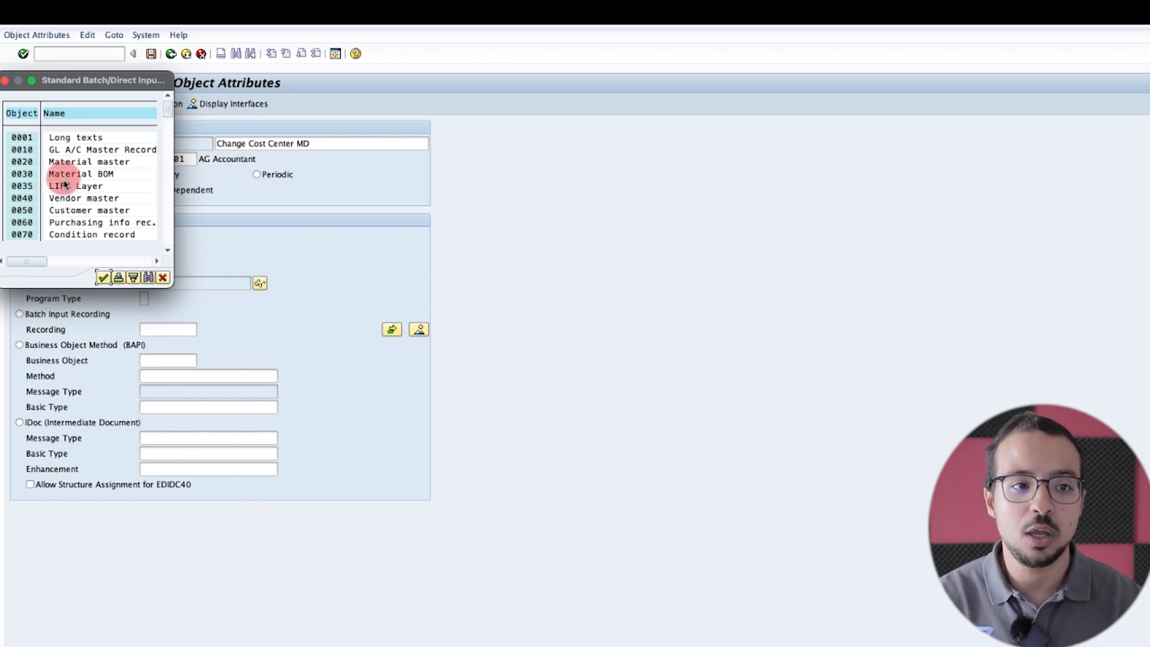
double_click(78, 164)
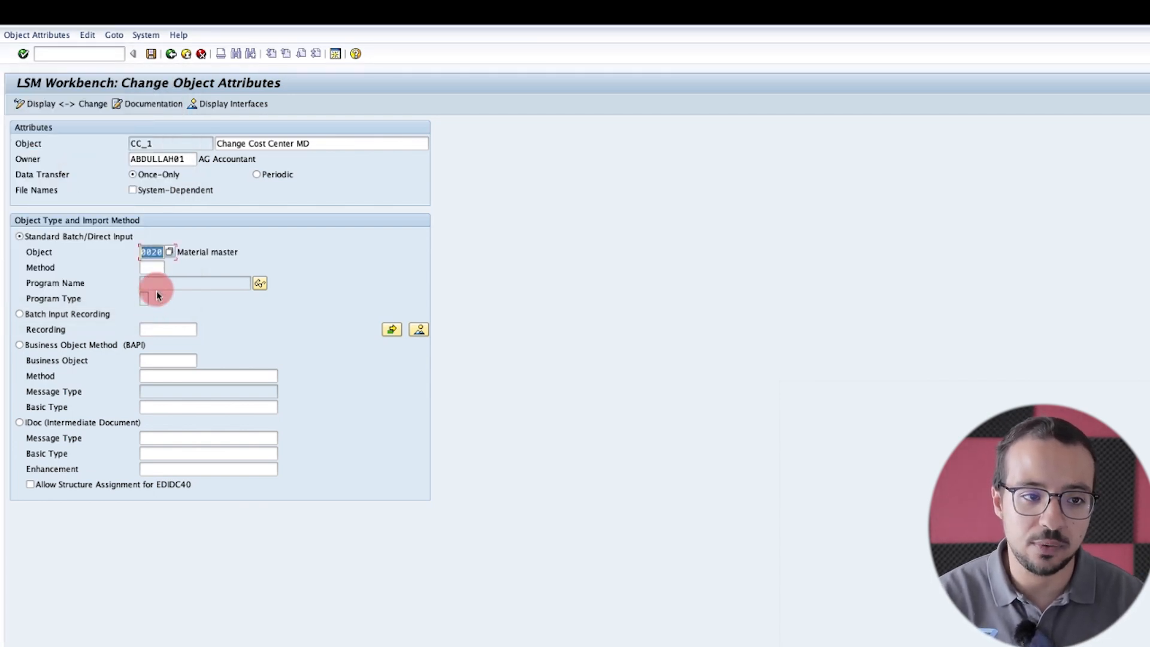
click(160, 268)
click(169, 268)
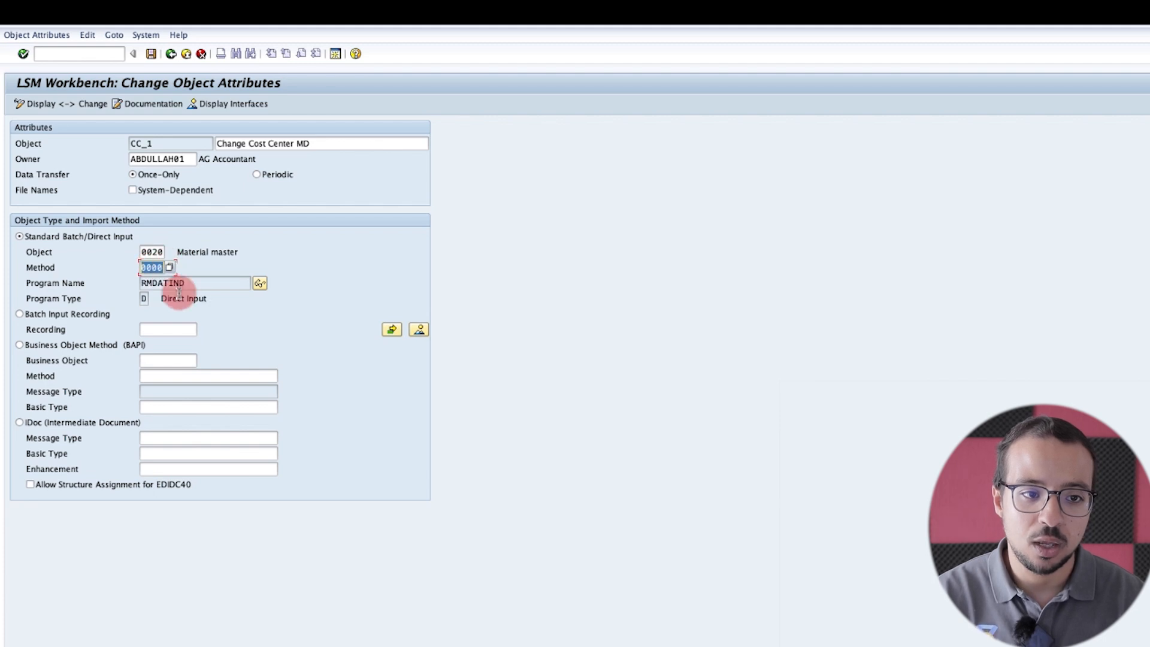
Step: View the assigned program RMDATIND in the ABAP Editor and return to the object attributes
drag(202, 285, 115, 282)
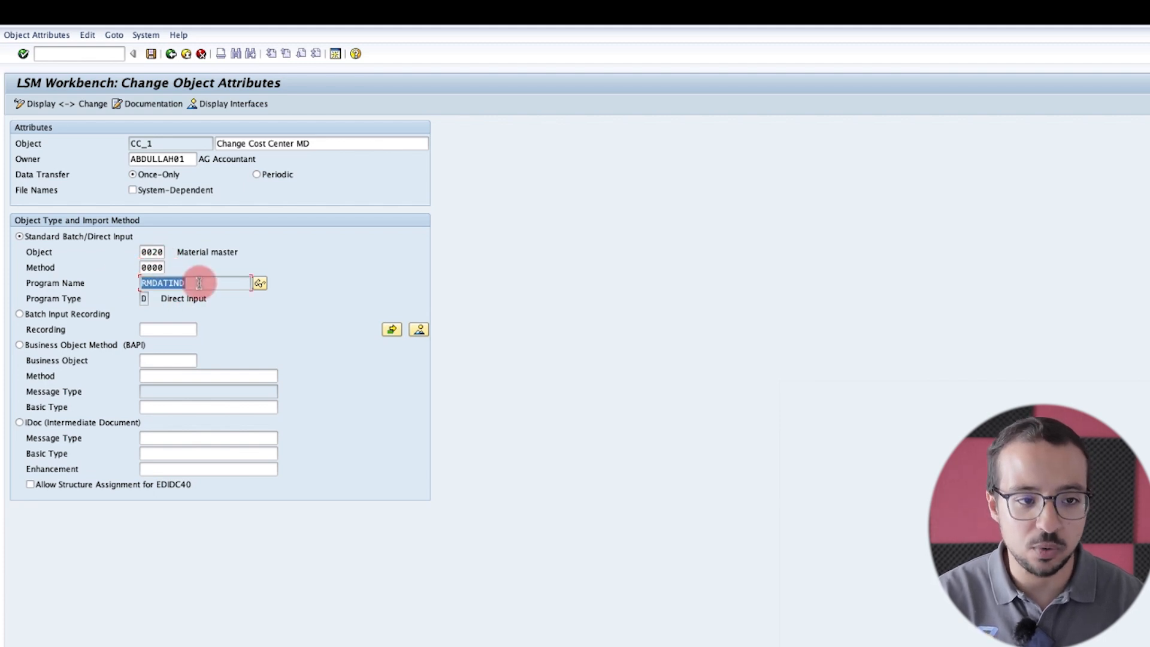
click(258, 284)
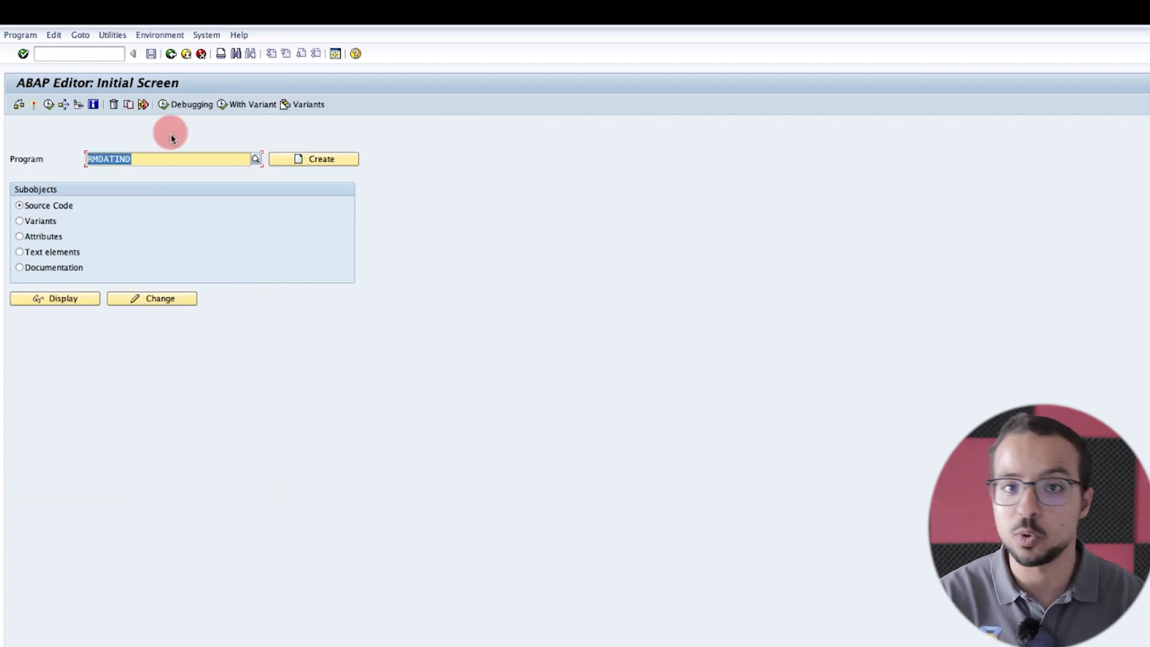
click(170, 54)
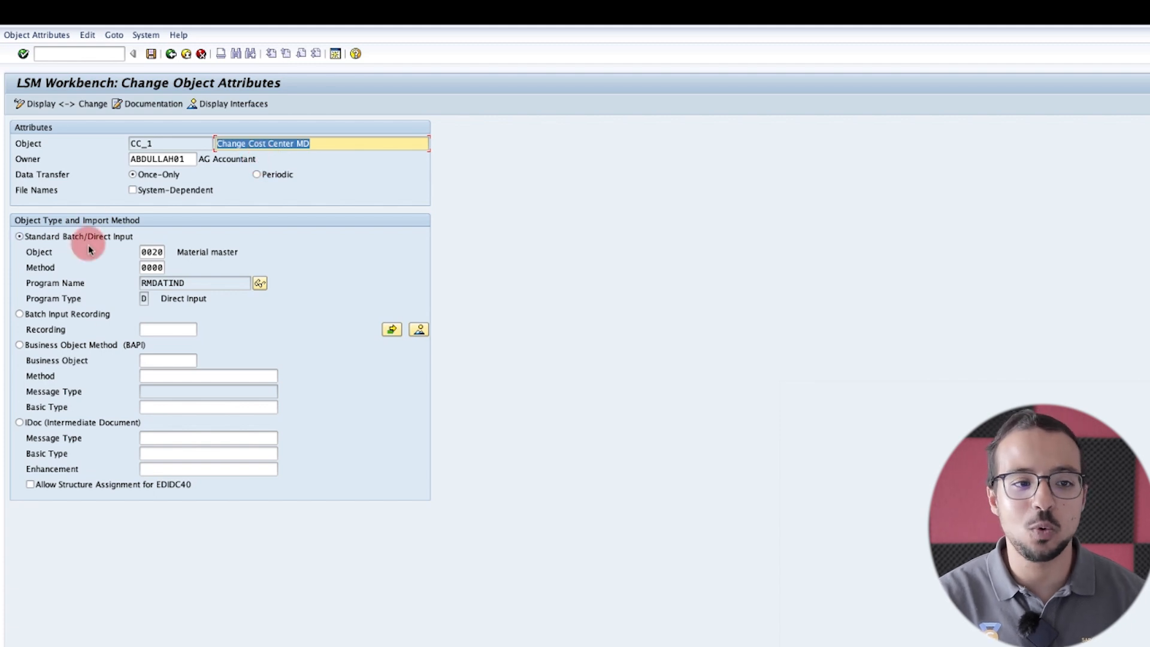
Step: Choose Batch Input Recording as the import method and open the recordings overview of project MD_1
click(19, 314)
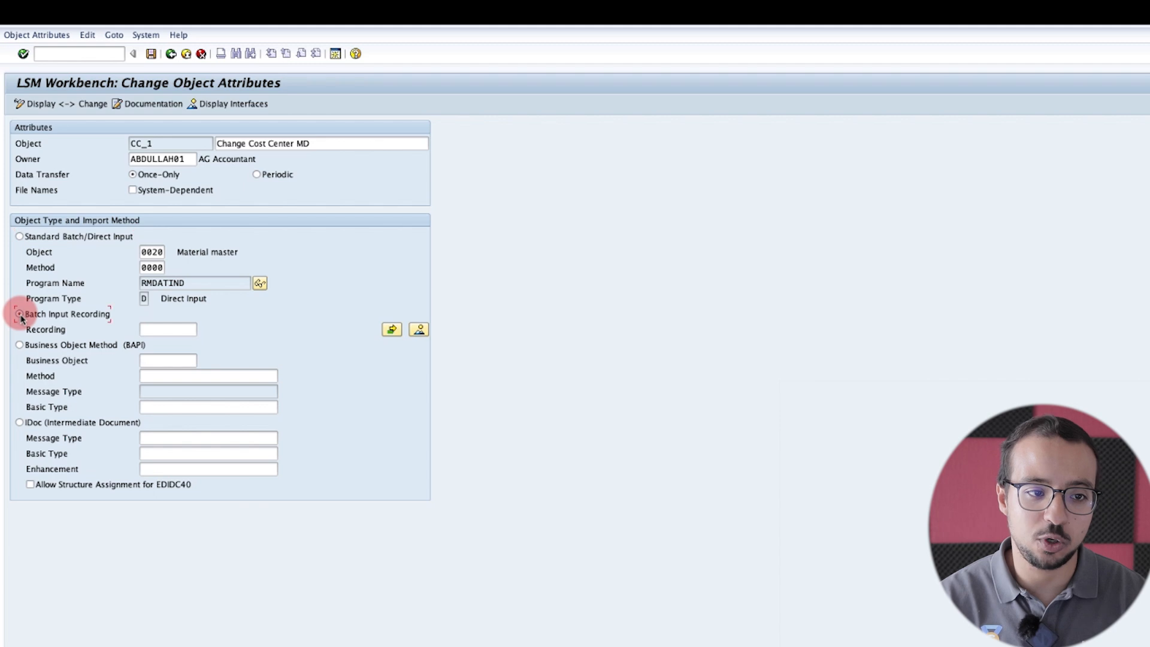
click(180, 330)
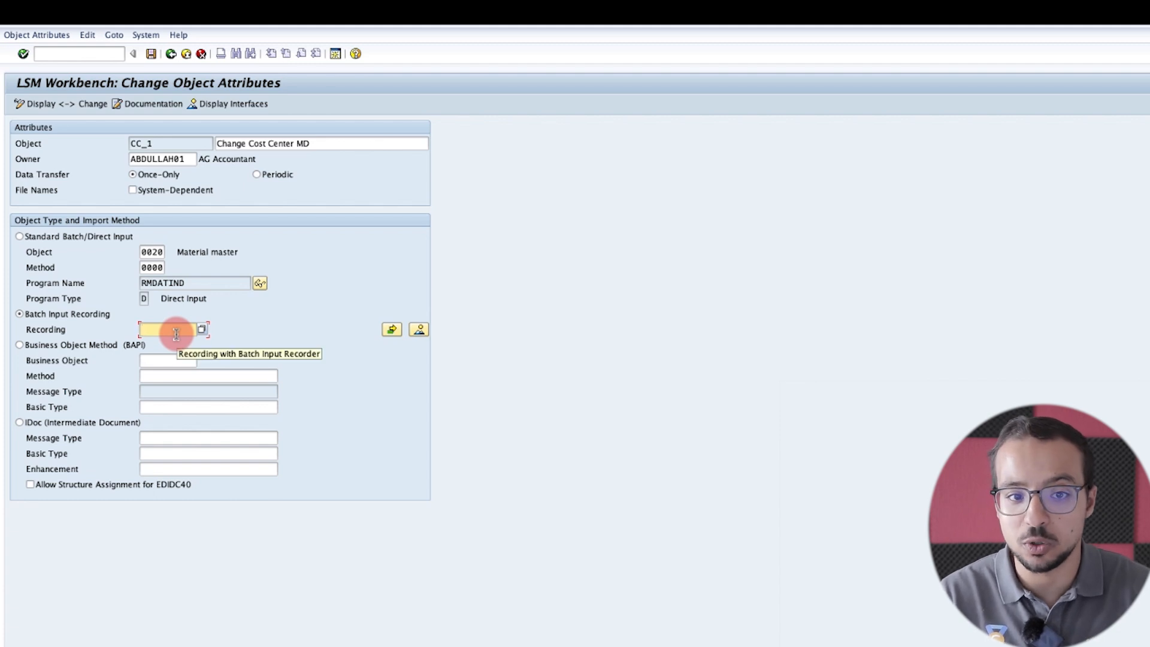
click(418, 331)
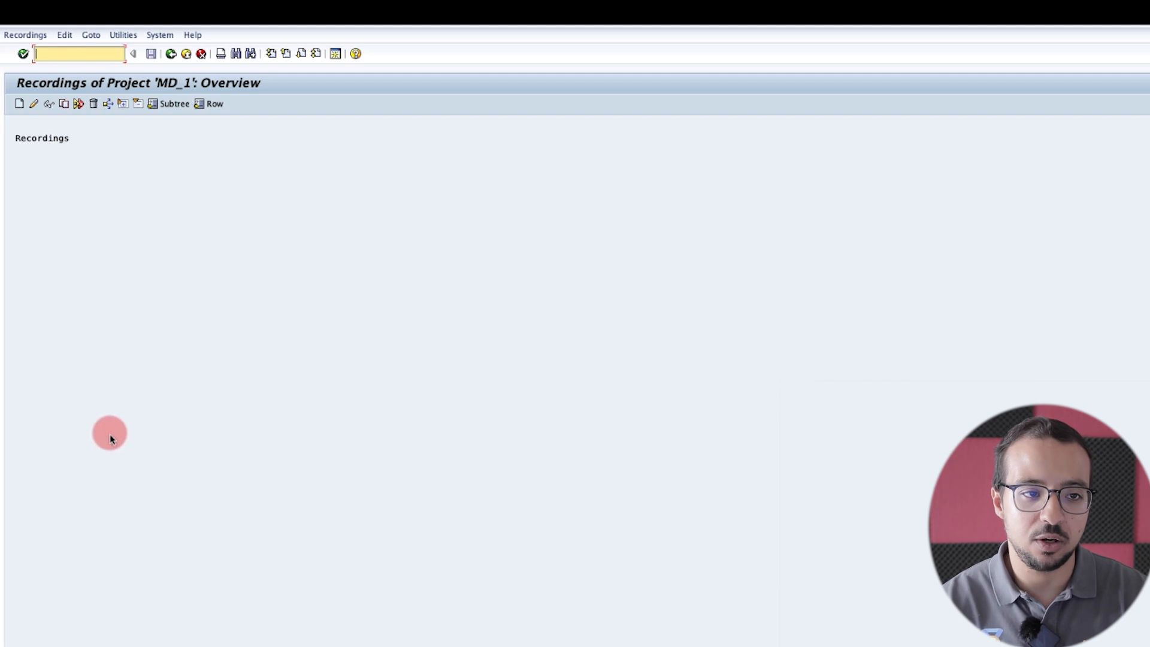
Step: Create a recording KS02 with the description "Change CC MD"
click(19, 103)
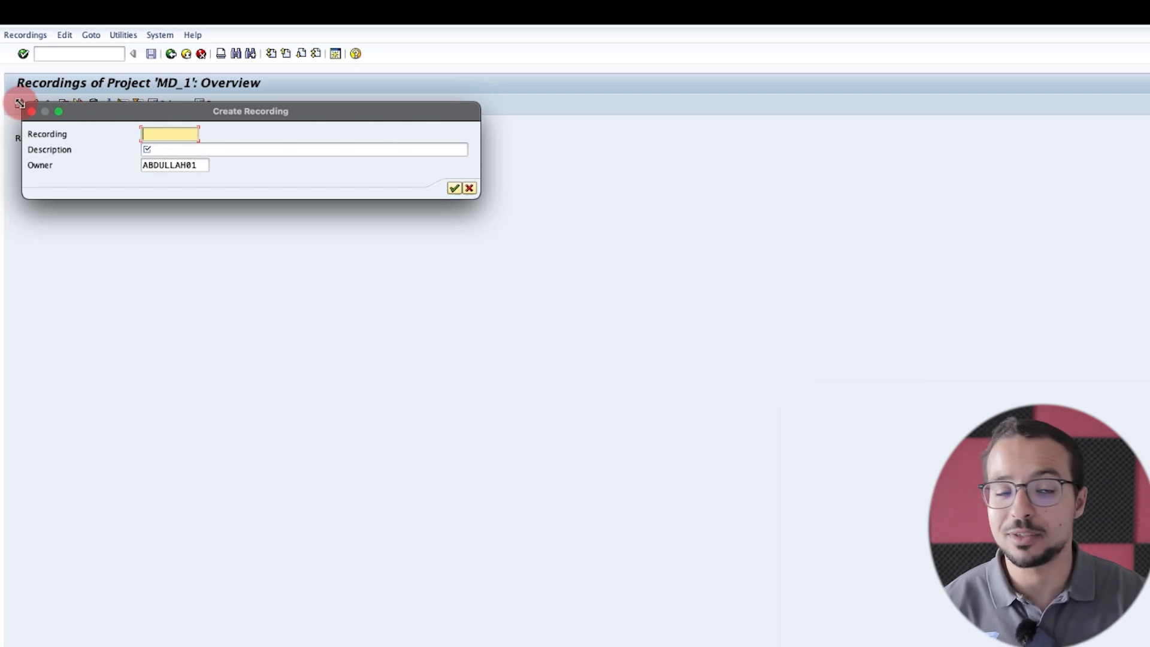
text(KS02)
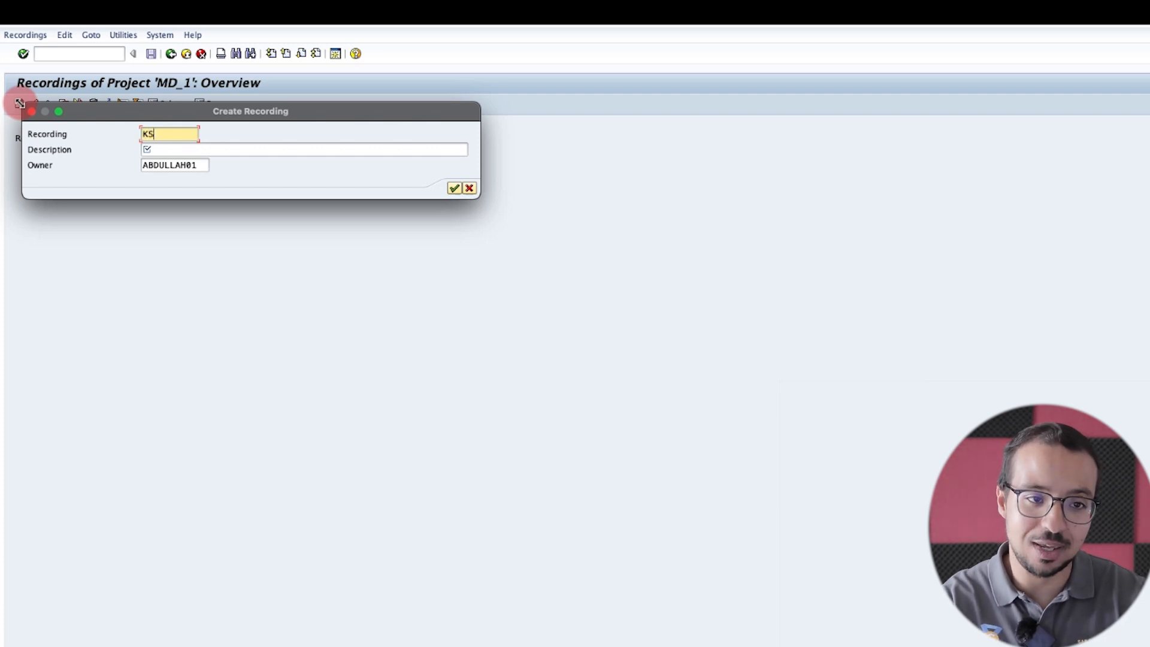
key(Tab)
text(C)
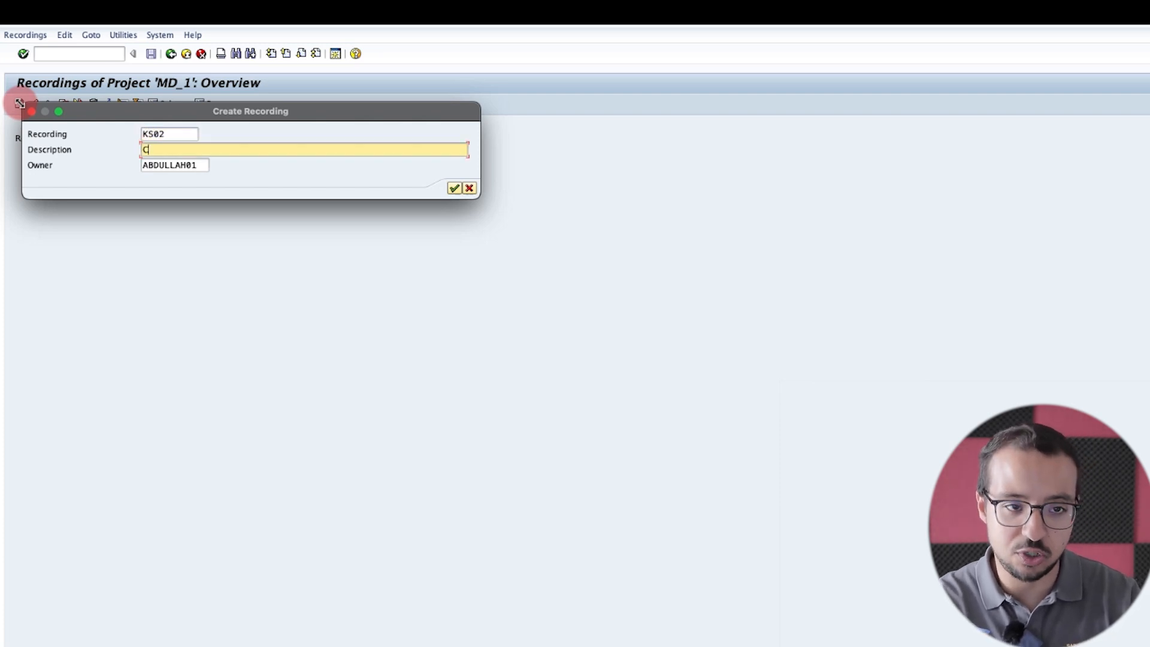
text(hange CC MD)
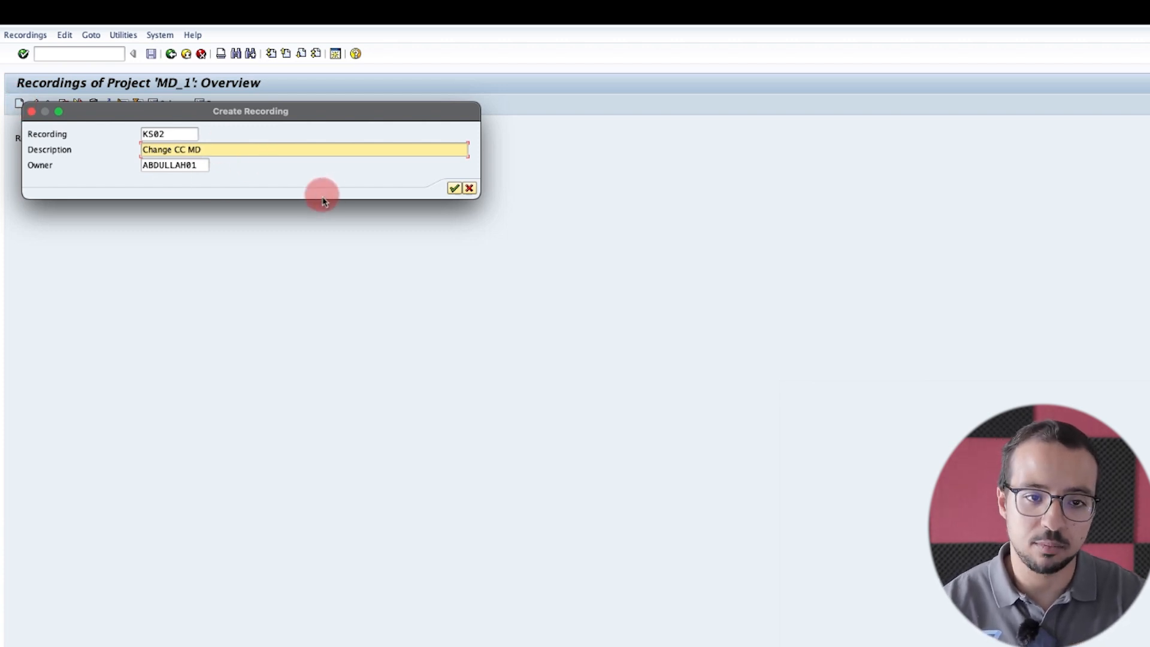
click(454, 189)
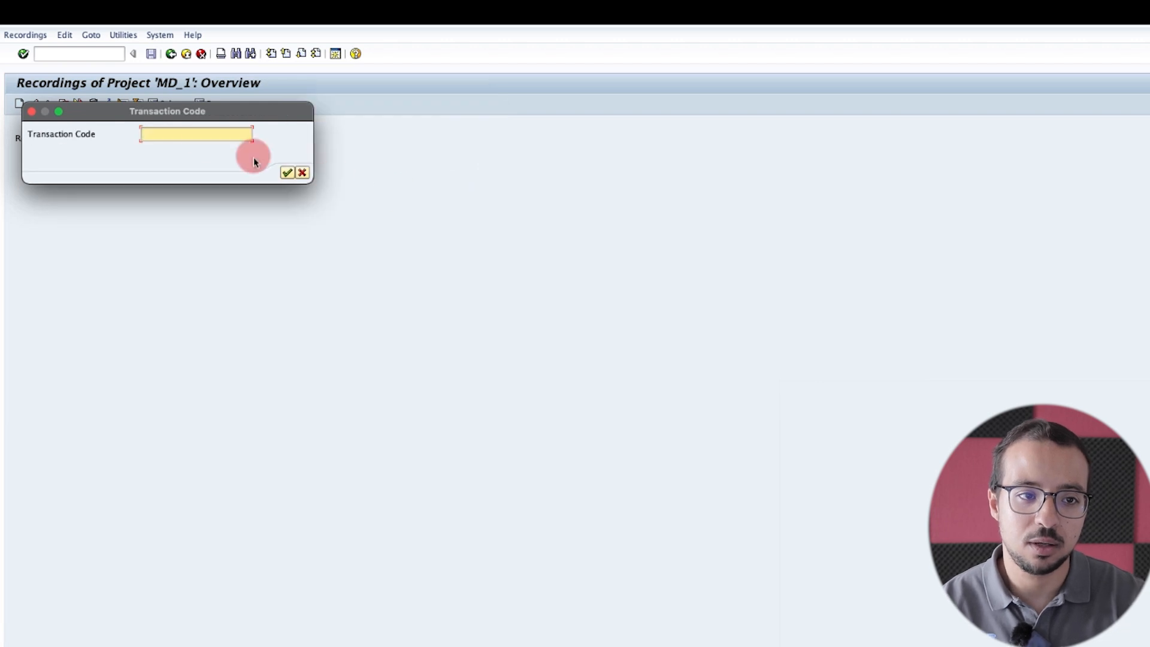
Step: Start recording transaction code KS02 and open cost center 1000 for changing
drag(185, 111, 226, 294)
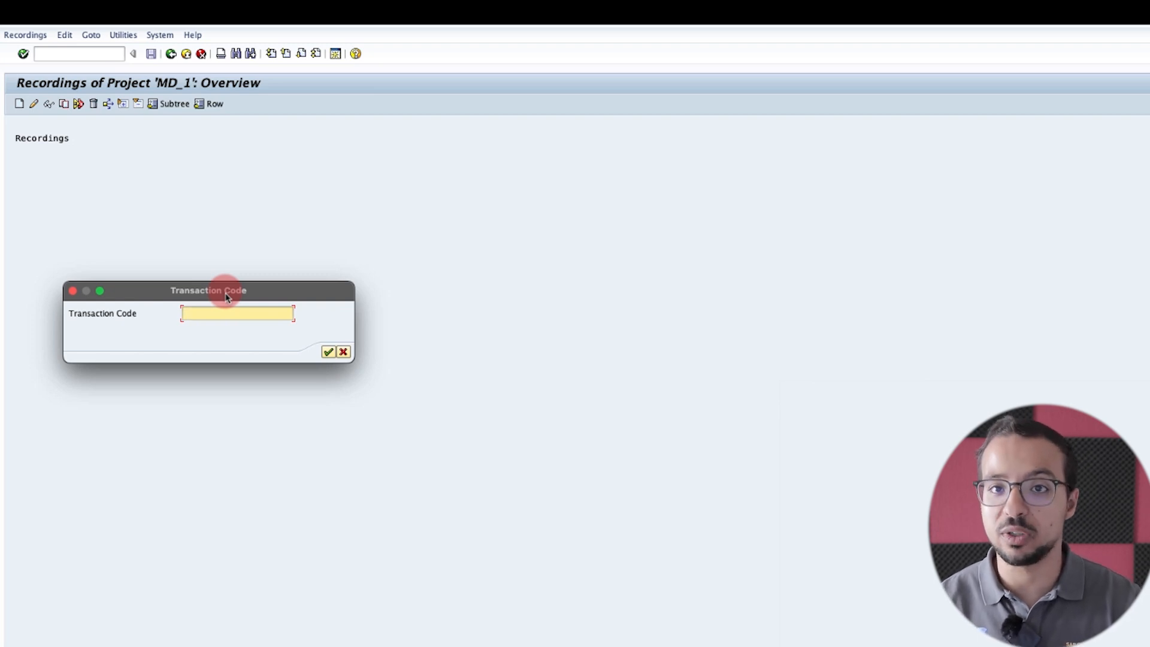
text(KS02)
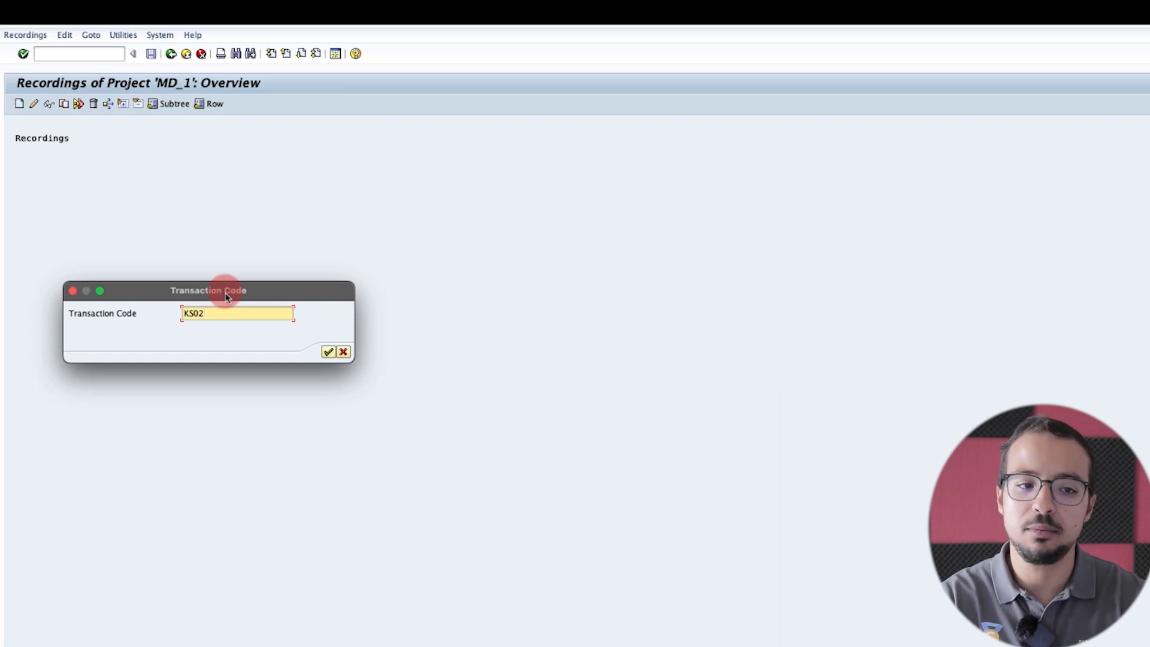
key(Return)
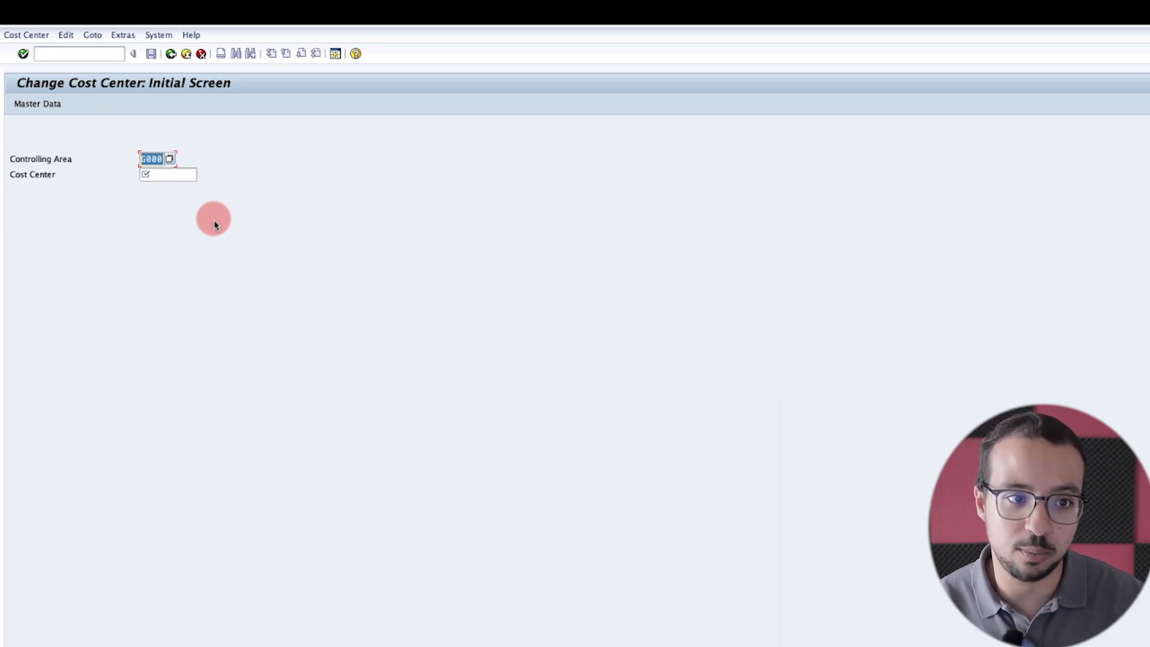
click(166, 174)
text(1000)
key(Return)
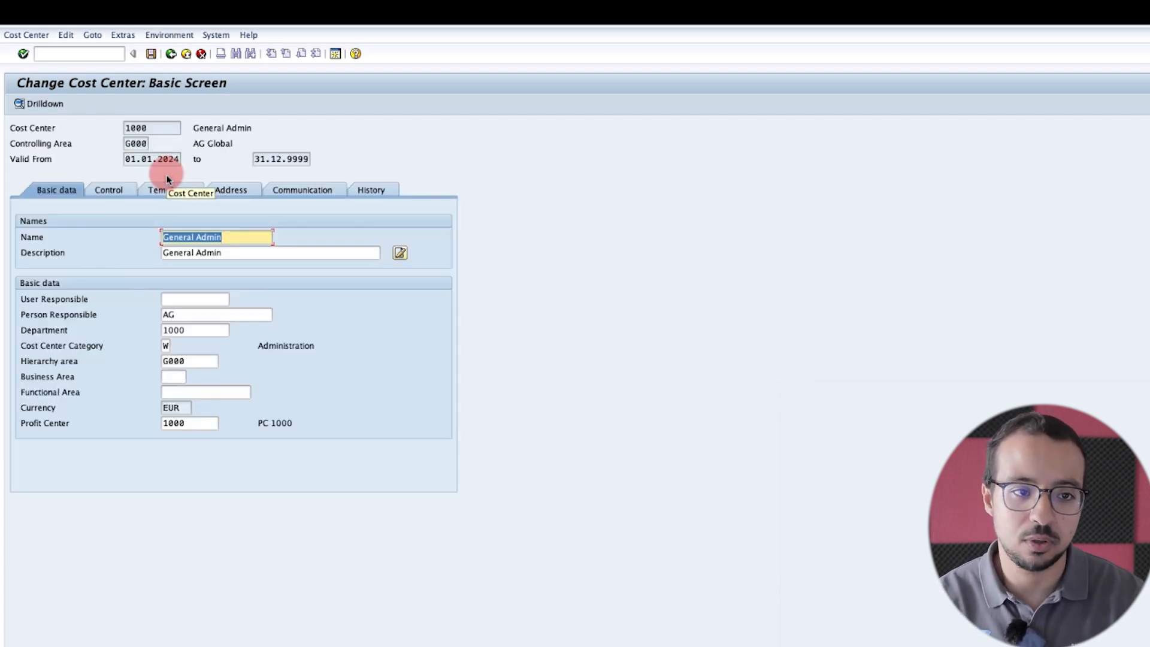
Step: In the basic data of cost center 1000, set the department to DEPT_1 and the cost center category to F
click(236, 317)
click(216, 330)
click(200, 361)
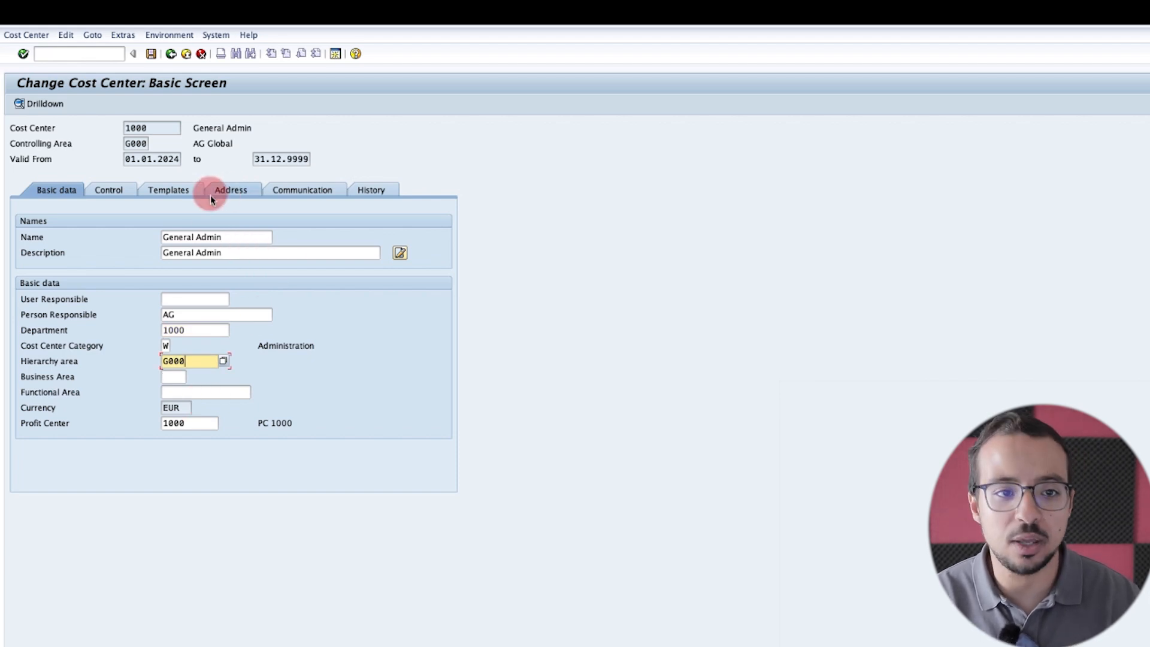
click(239, 238)
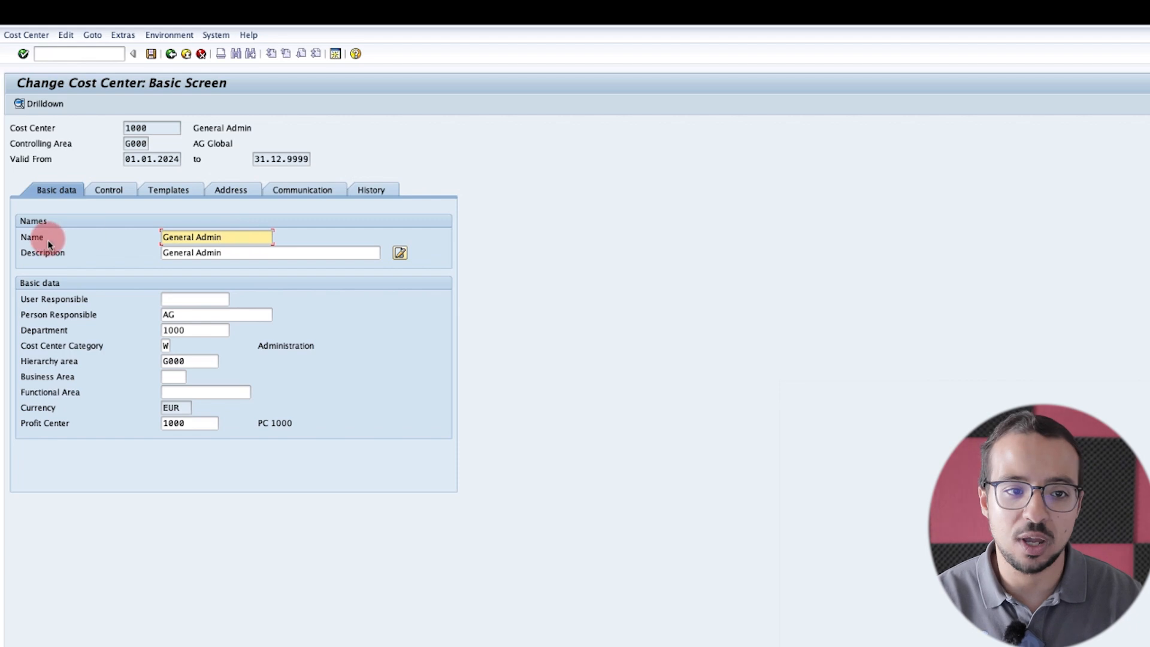
click(174, 298)
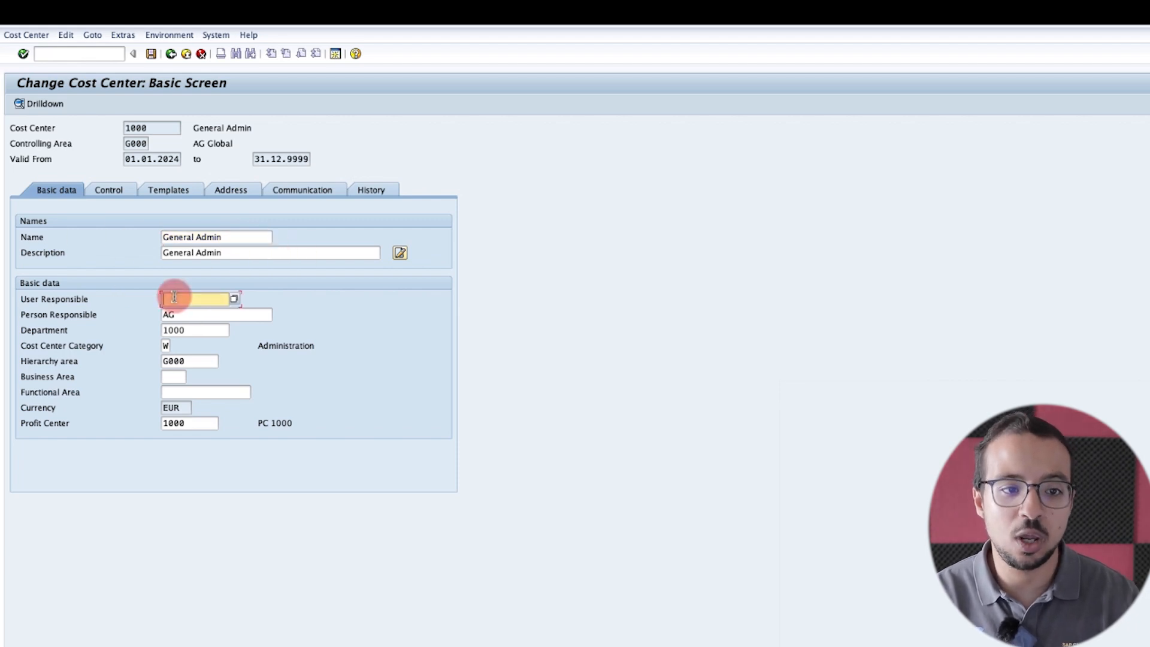
double_click(195, 330)
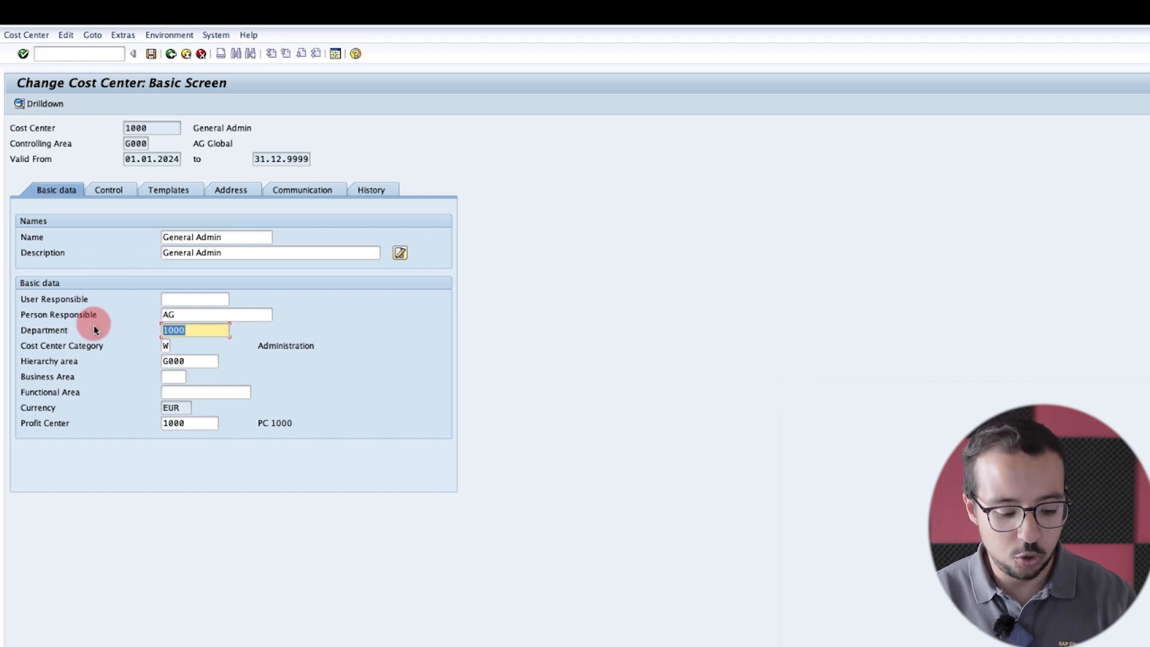
text(DEPT_1)
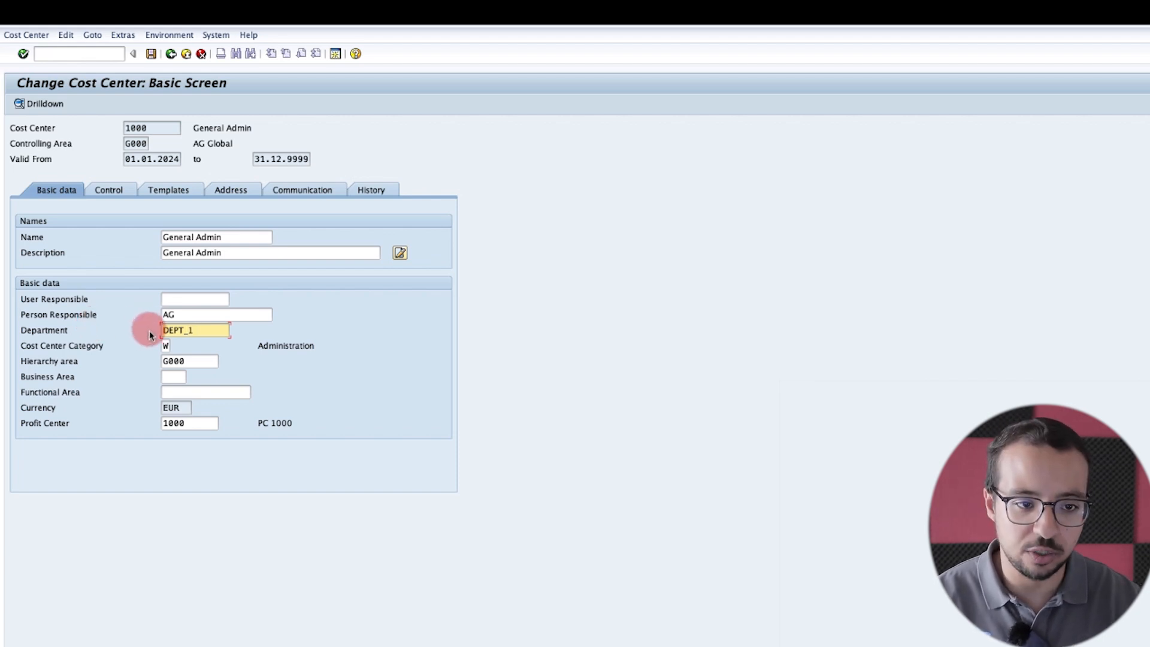
click(164, 347)
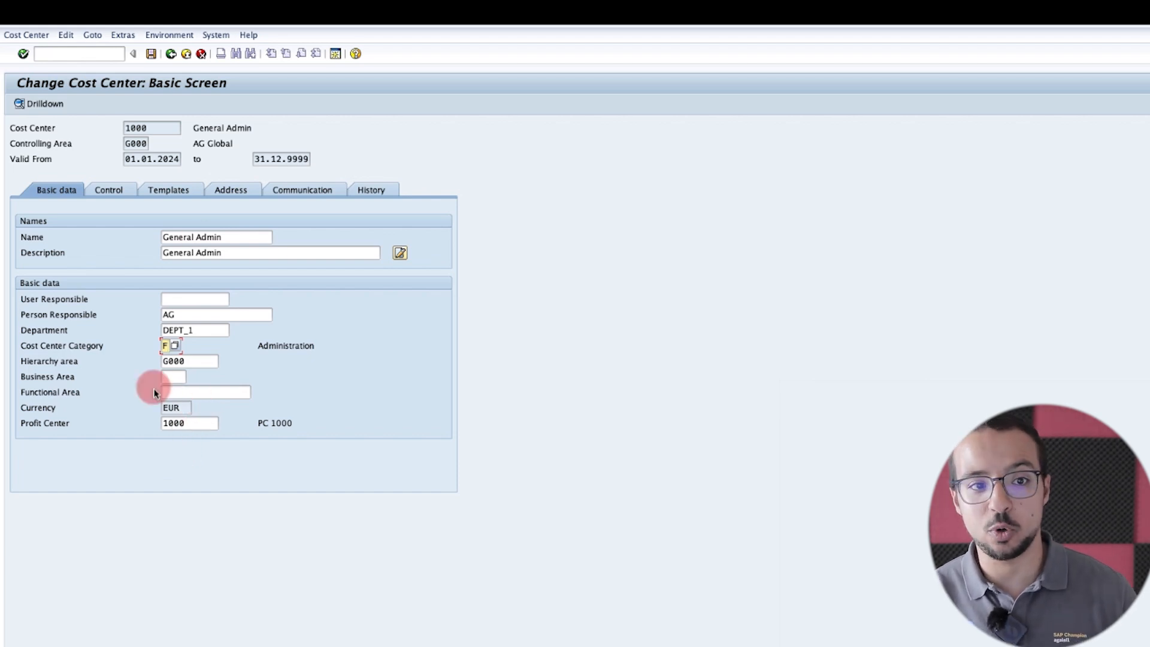
Step: Enable Record Quantity, unlock Plan Secondary Costs and lock Plan primary costs in the control indicators, and save the cost center
click(116, 194)
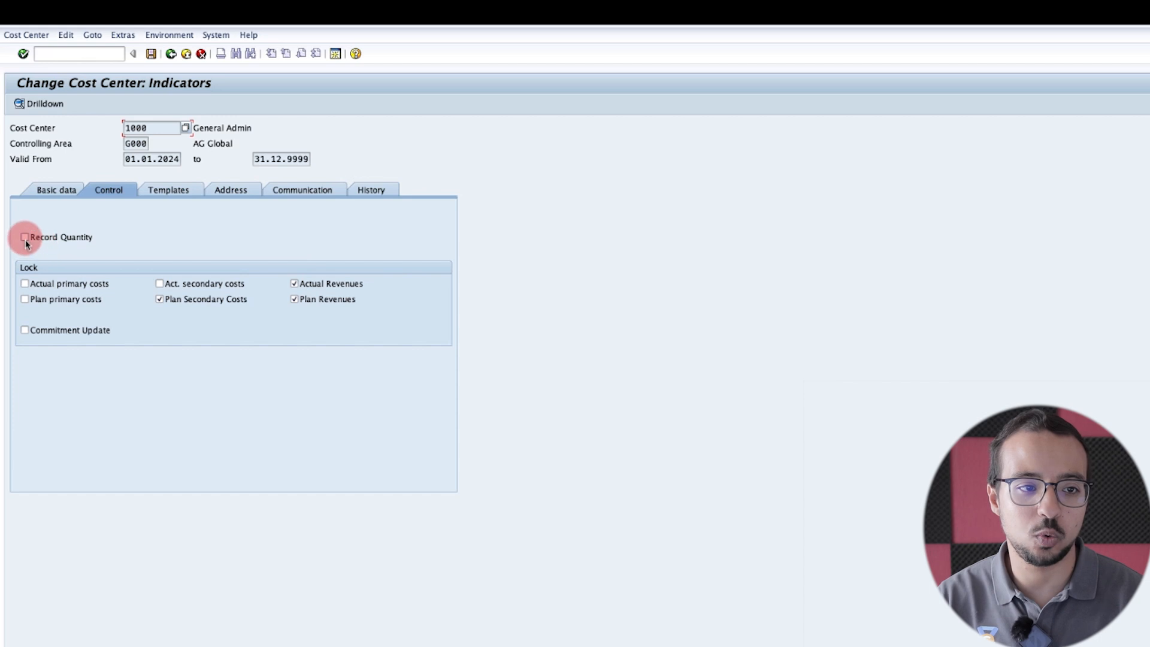
click(160, 299)
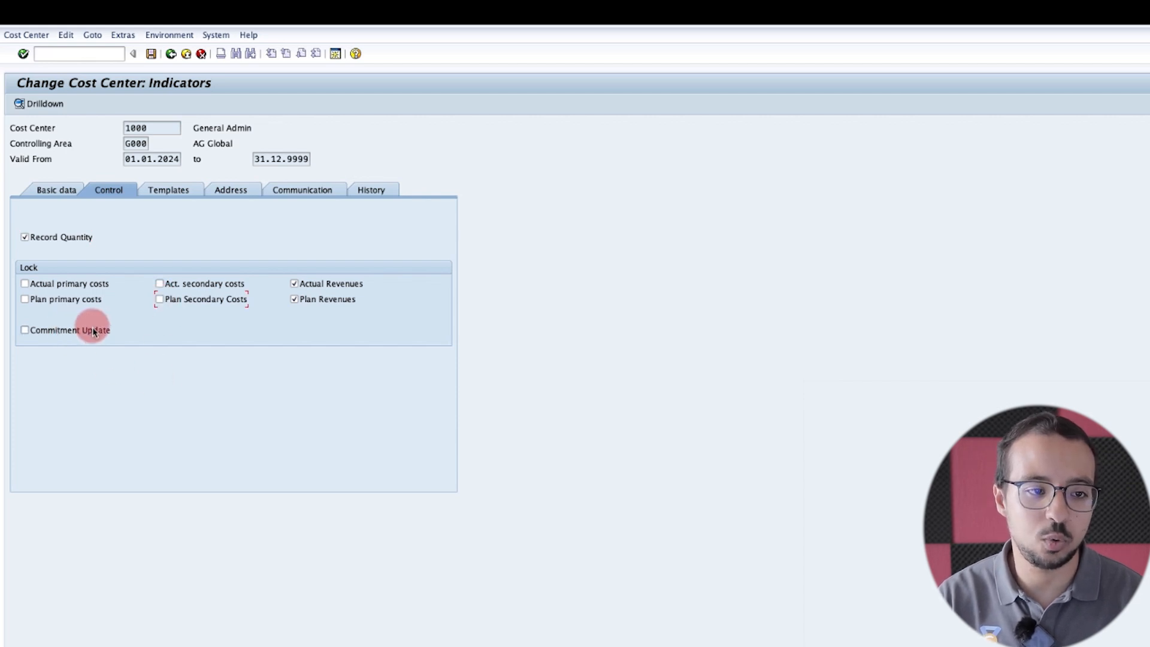
click(25, 299)
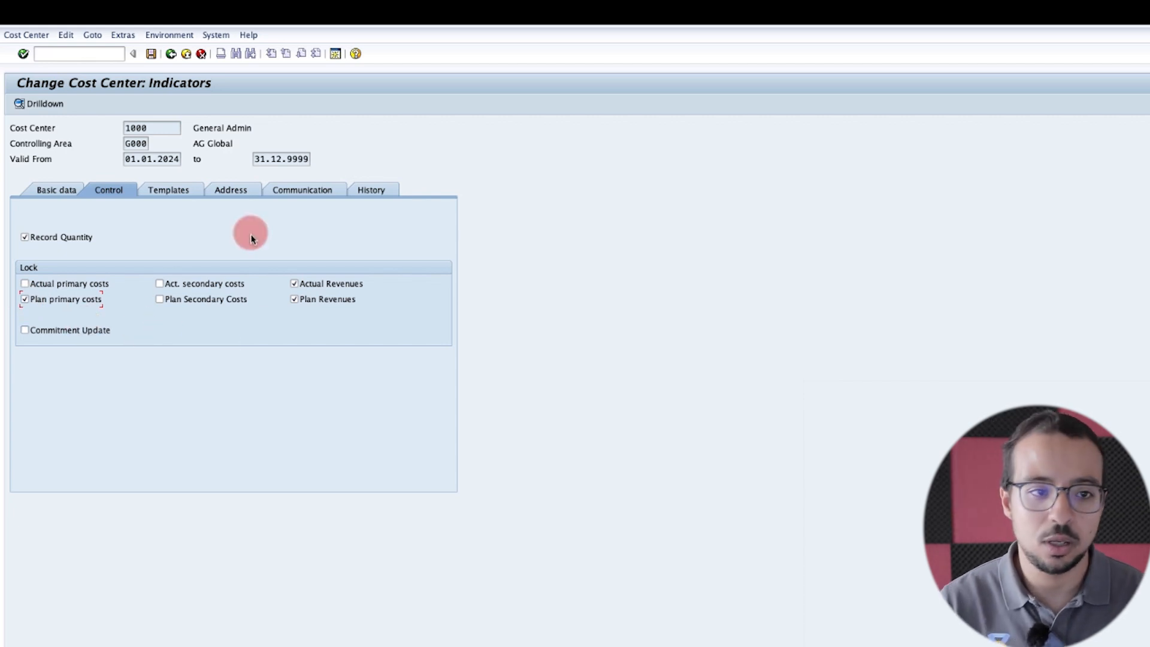
click(152, 54)
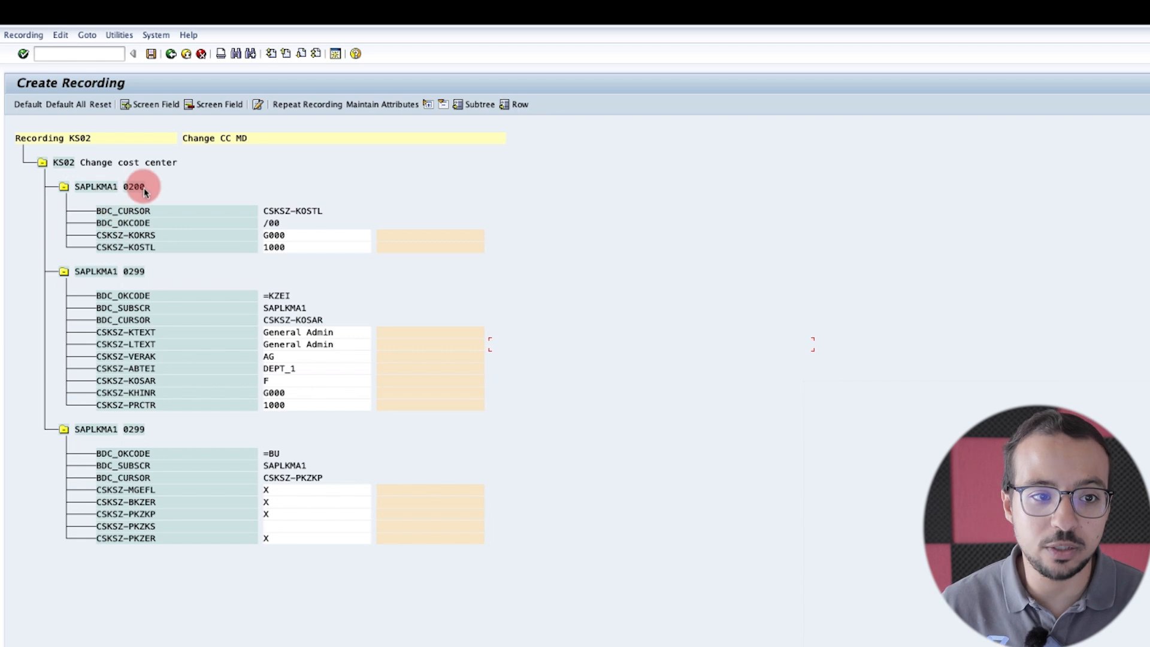
Step: Open transaction KS02 in a new session with cost center 1000 selected on the initial screen
click(76, 53)
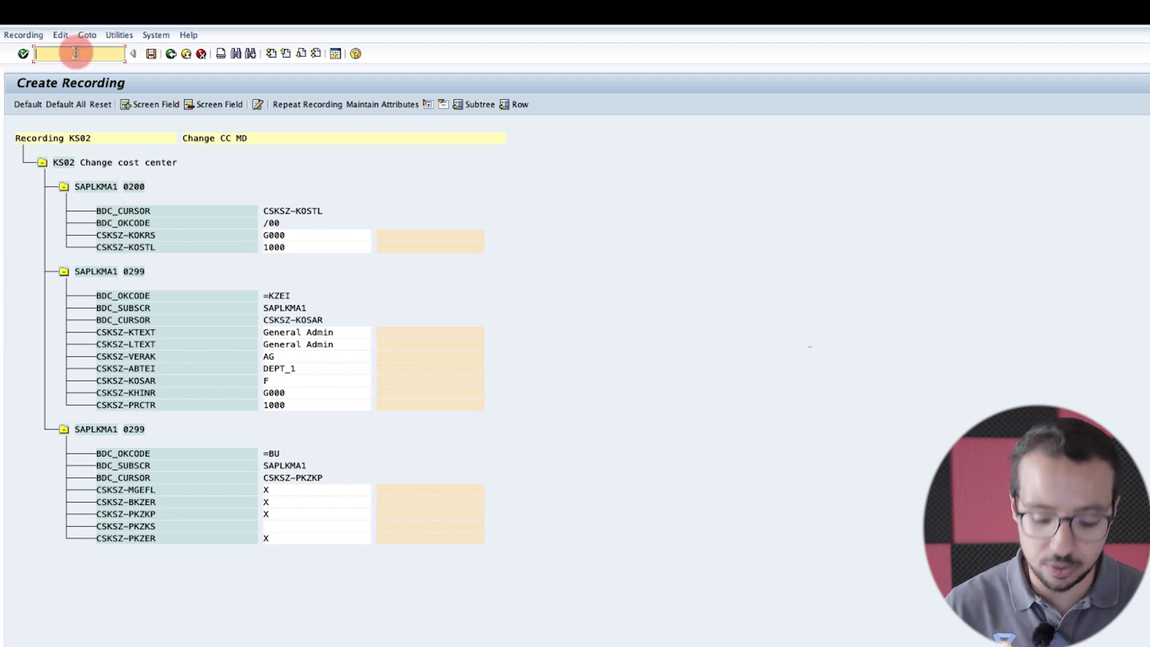
text(/oks02)
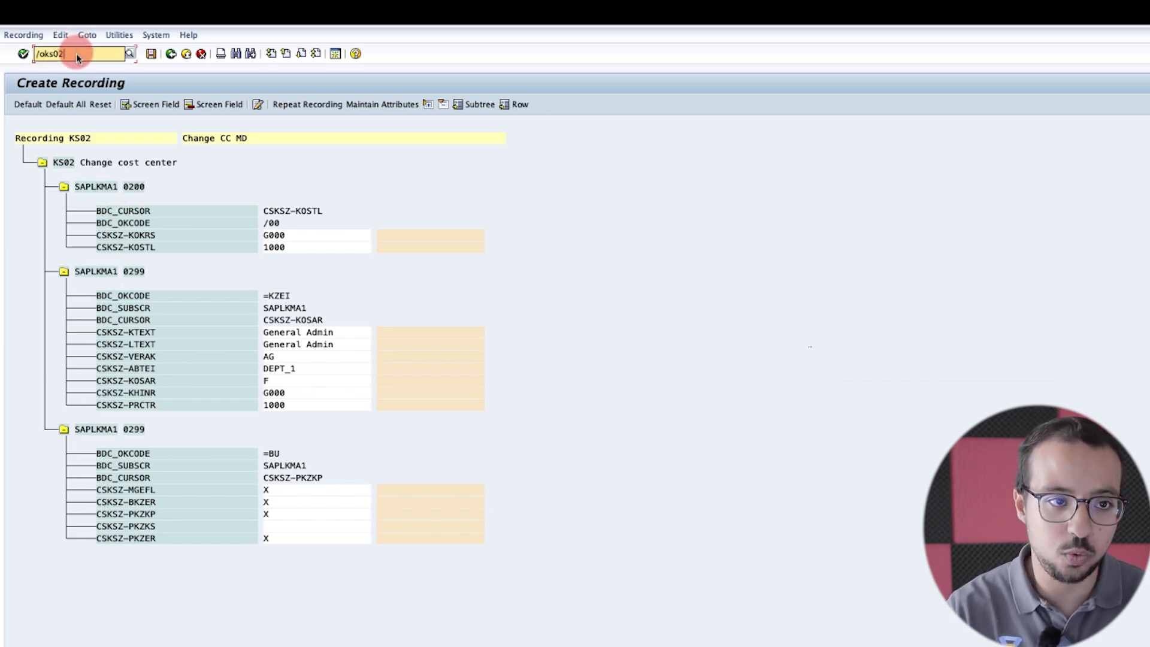
key(Return)
double_click(777, 175)
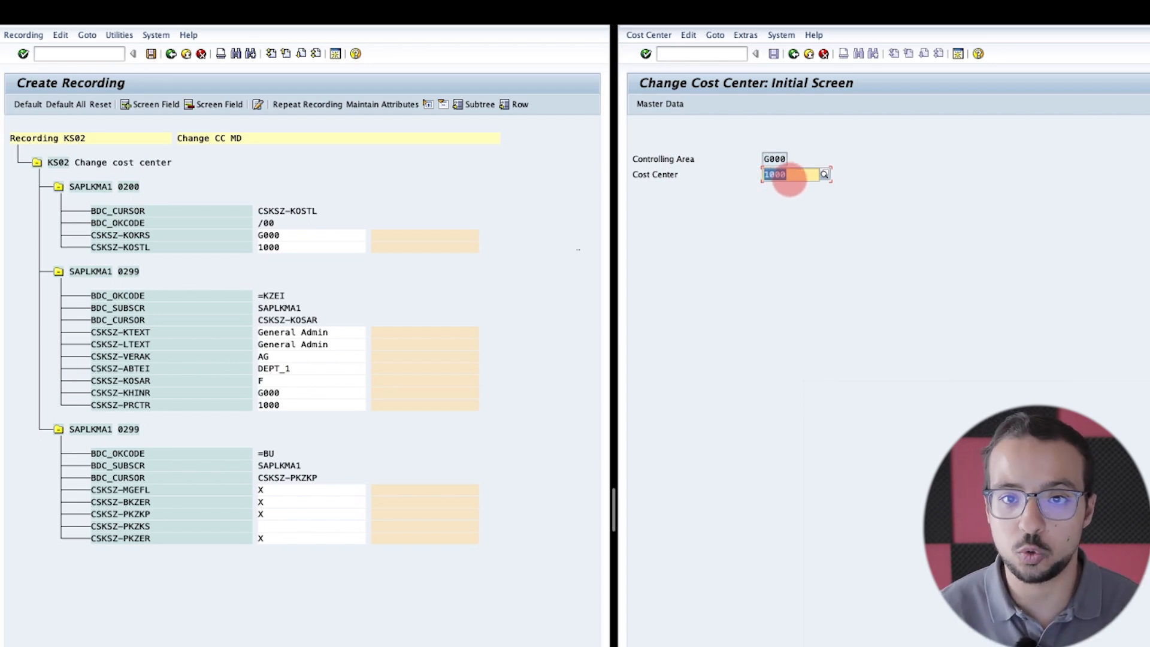
Step: Examine the system status of the KS02 initial screen for its program name, screen number and GUI status
click(782, 34)
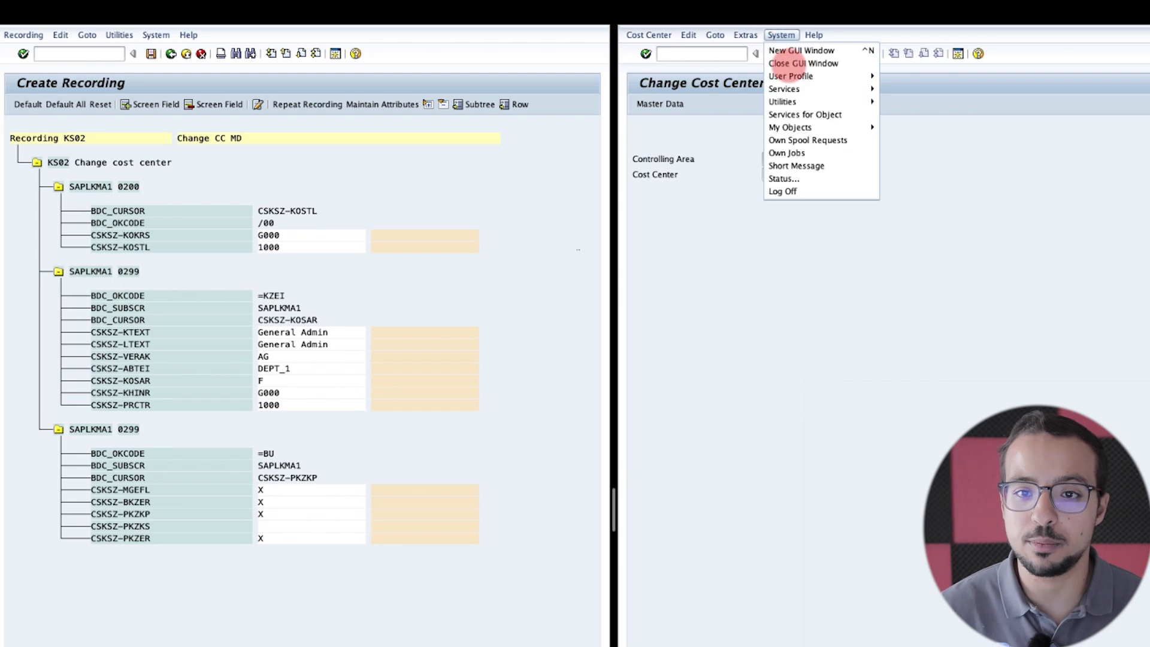
click(806, 179)
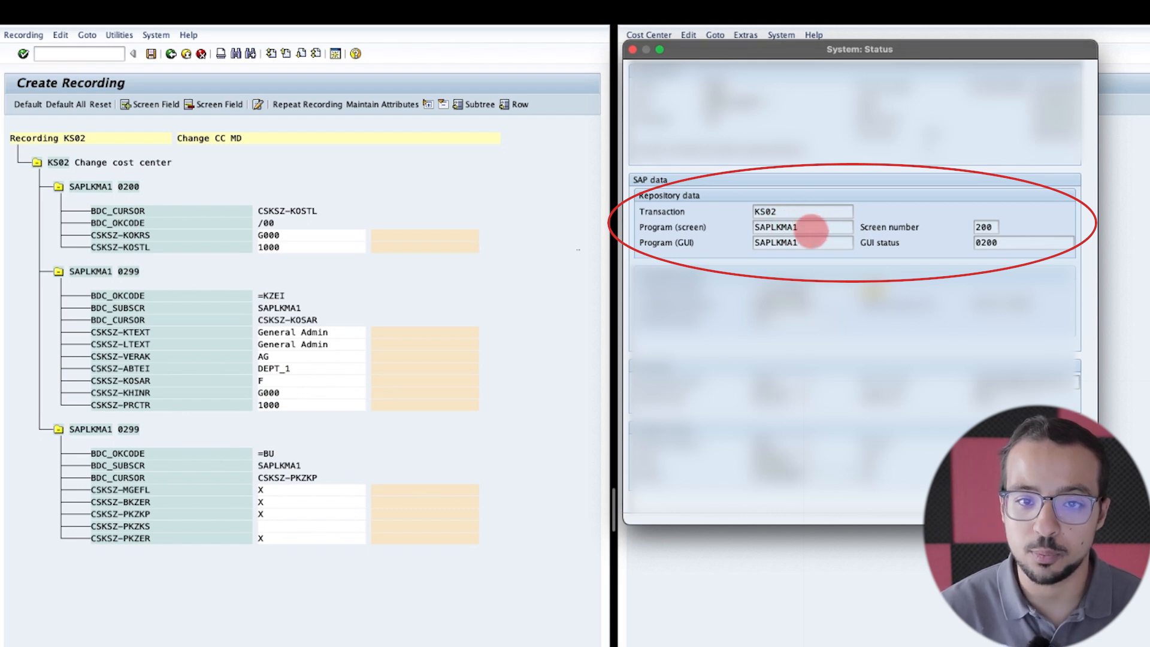
double_click(776, 227)
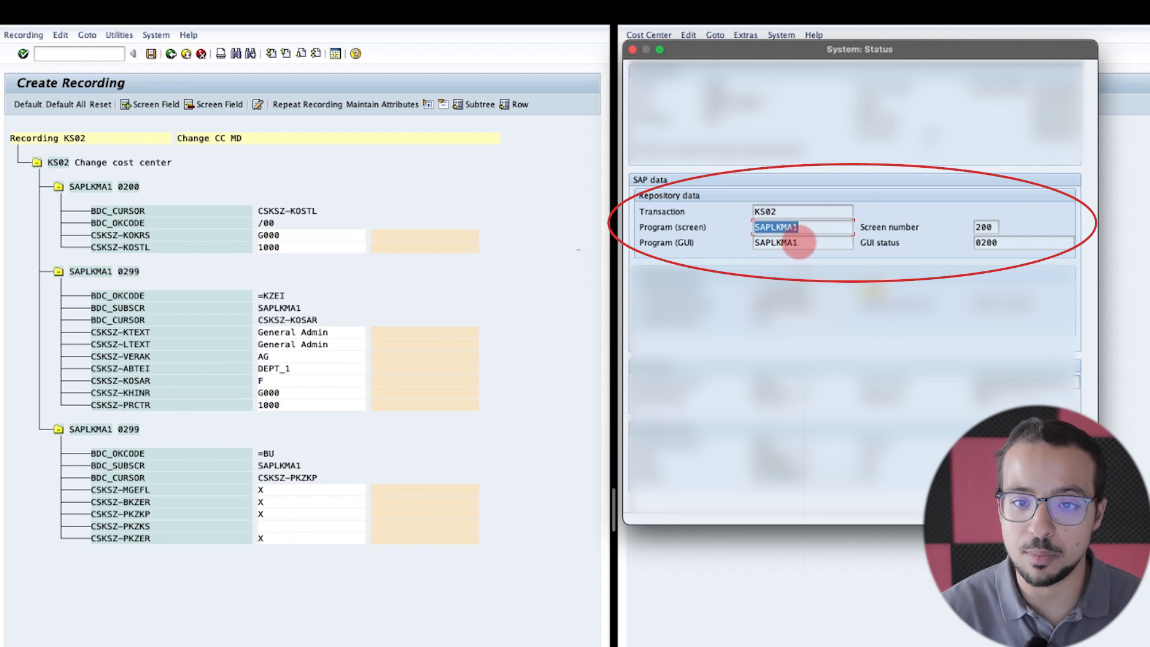
double_click(775, 243)
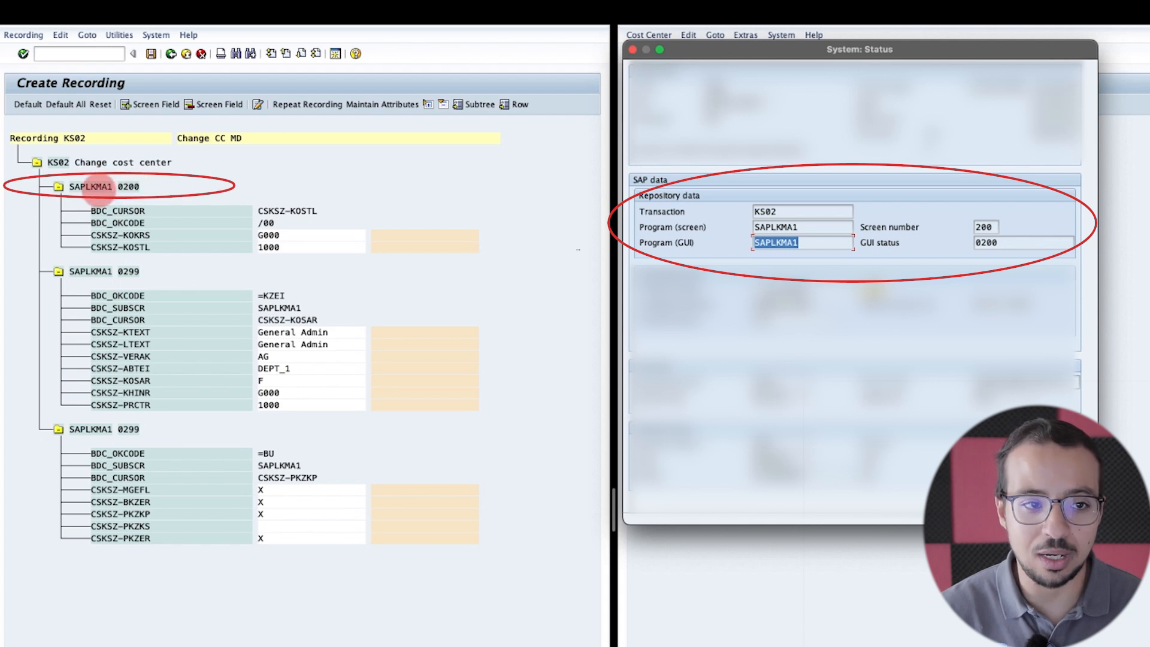
double_click(982, 226)
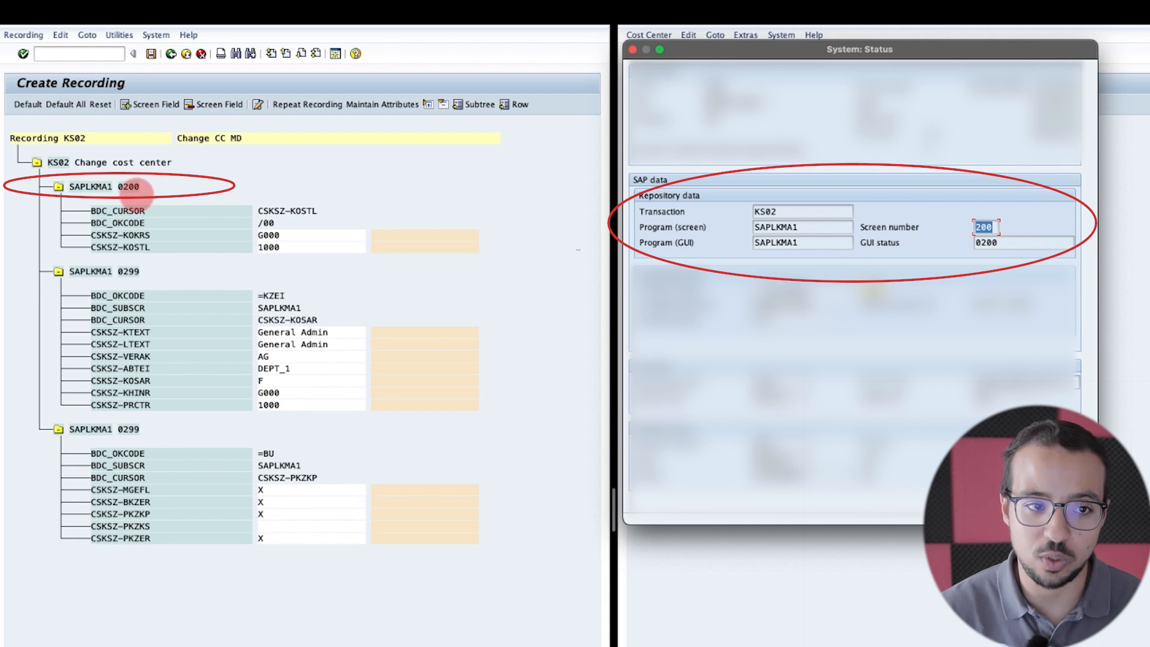
double_click(985, 242)
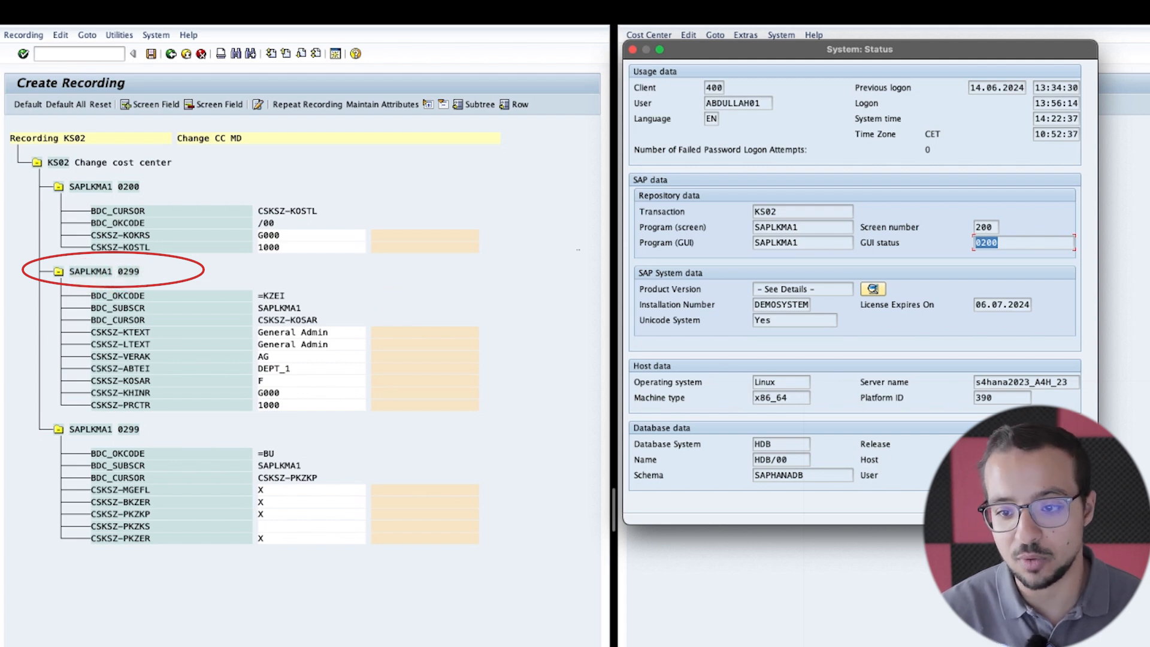
click(1071, 503)
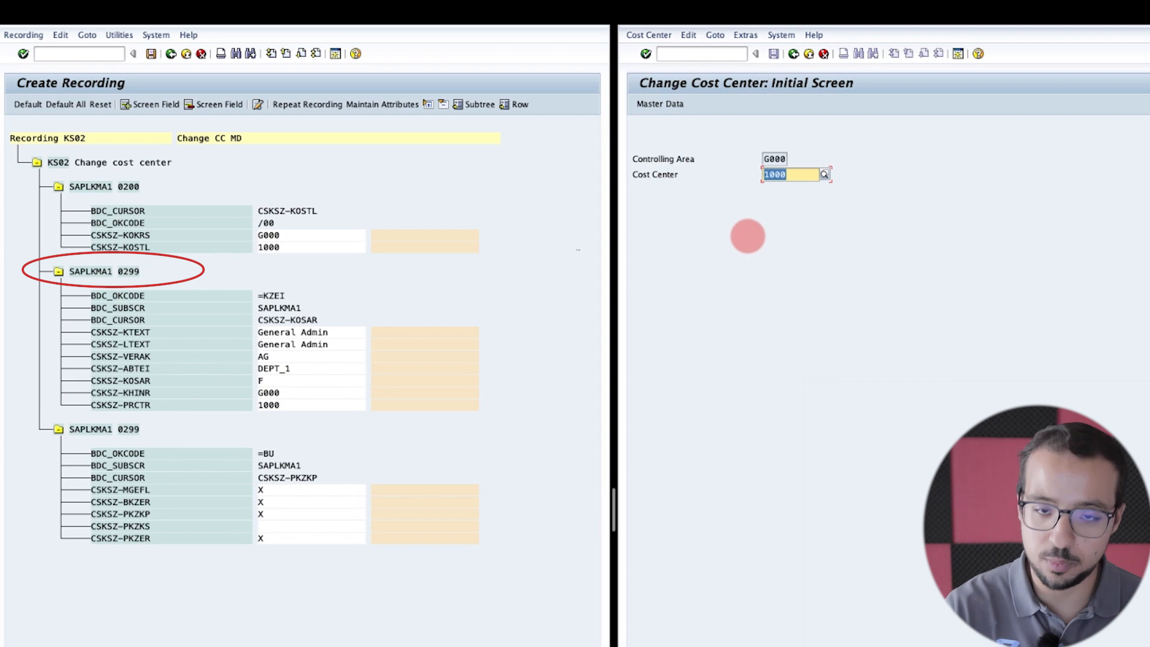
Step: Open the master data of cost center 1000 and check the basic screen's program and screen number in the system status
key(Return)
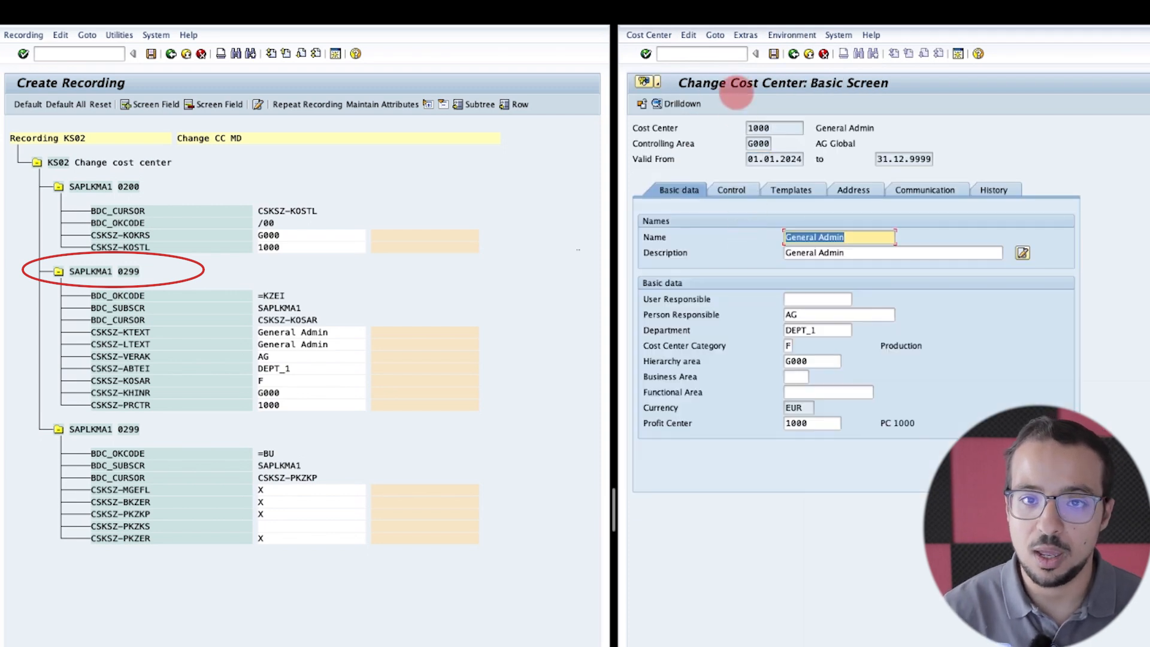
click(838, 37)
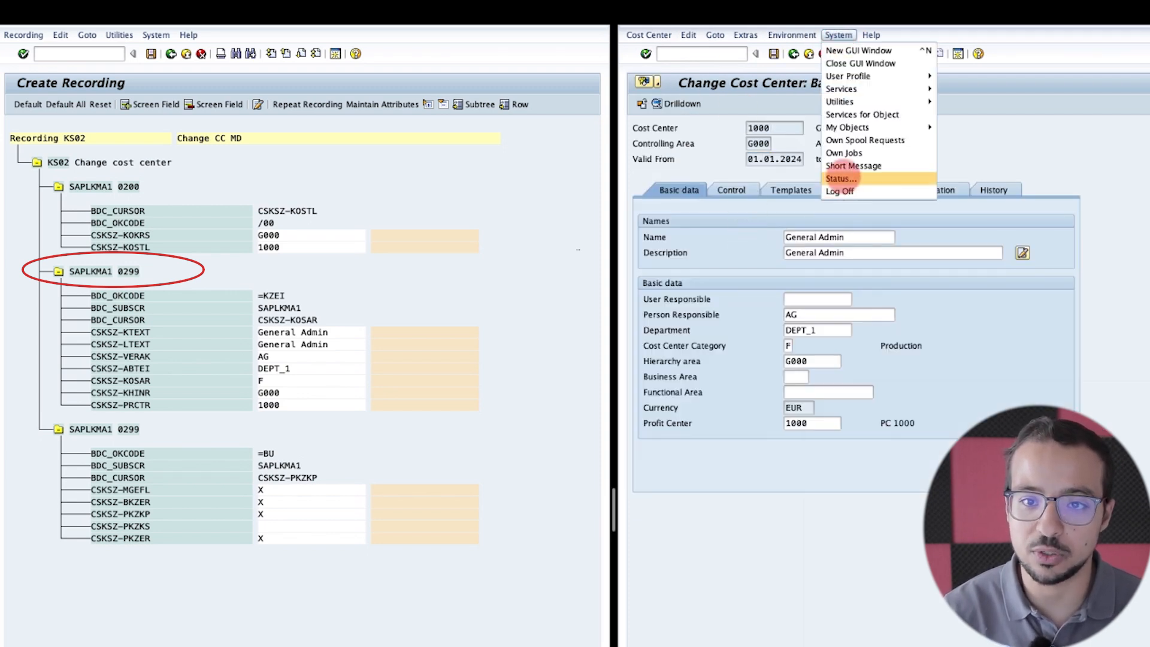
click(838, 179)
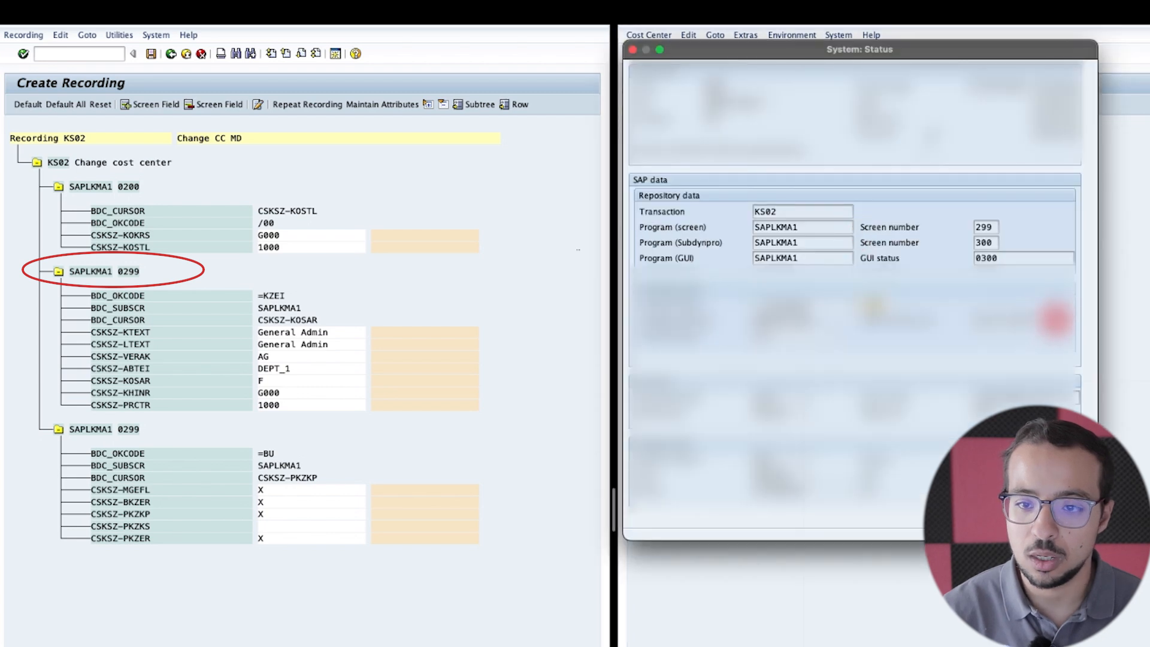
double_click(982, 226)
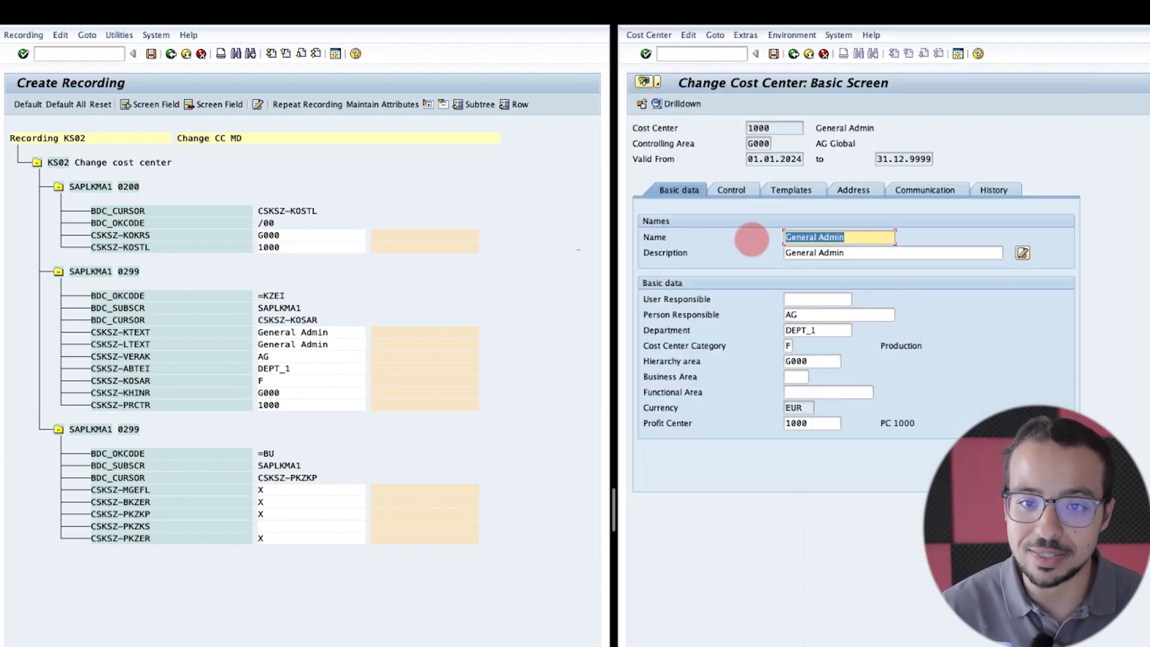
Step: Display the control indicators of cost center 1000 and examine the Cost Center field's technical information for its batch input field name
click(731, 190)
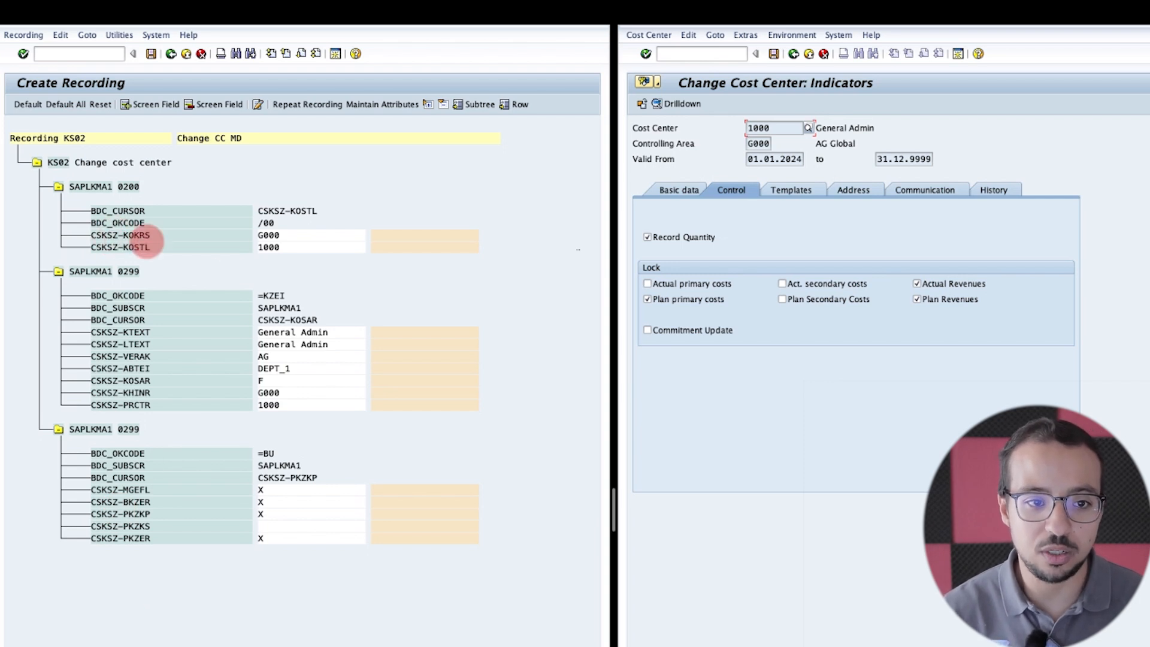
click(459, 306)
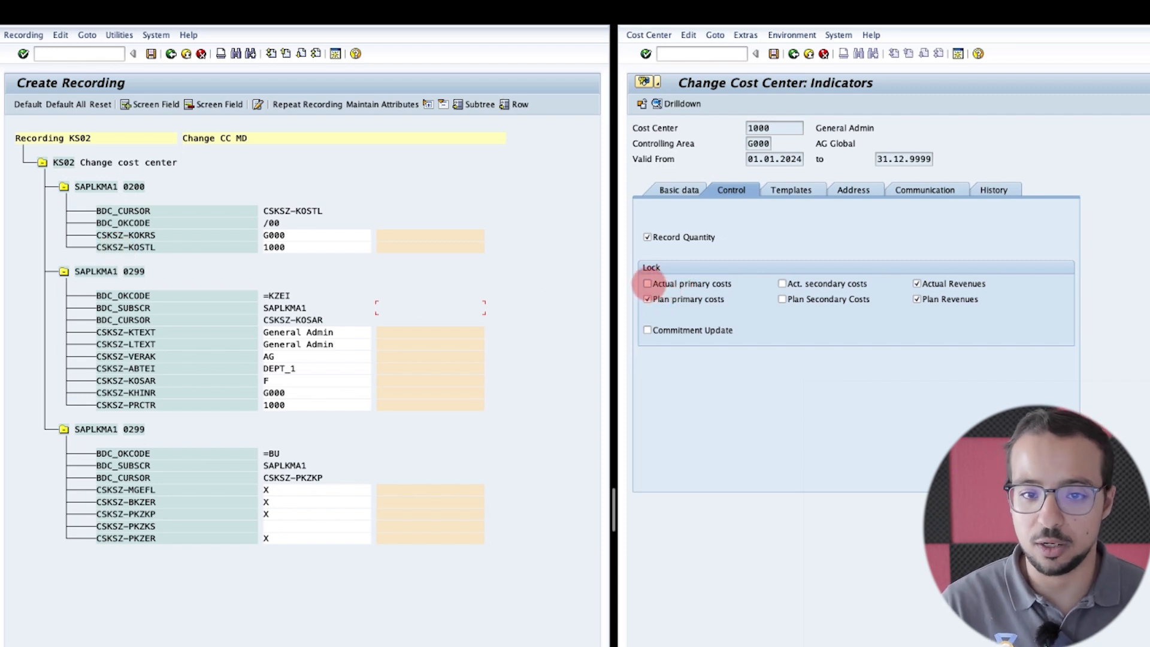
right_click(648, 285)
key(Escape)
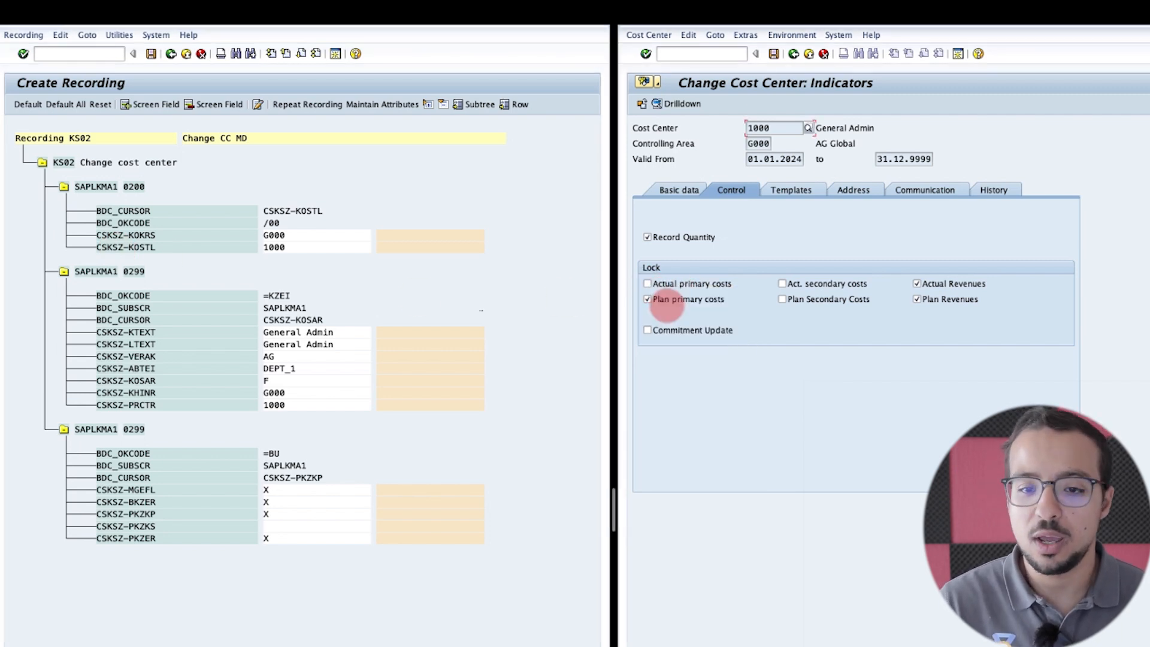
key(F1)
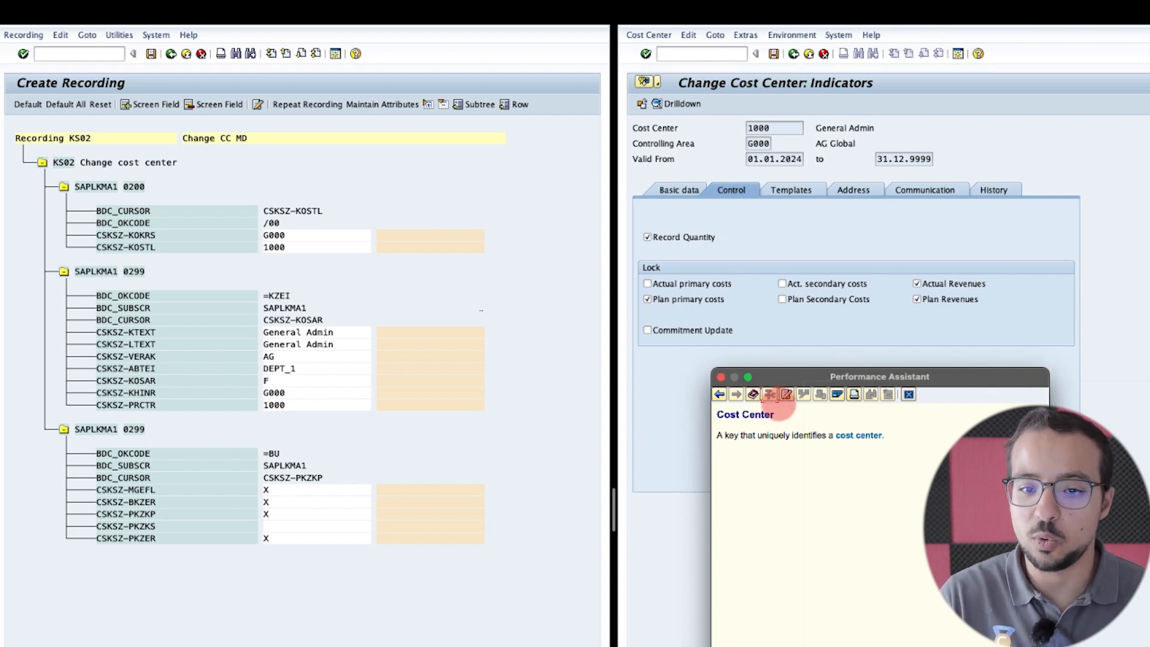
click(769, 394)
drag(891, 431, 713, 428)
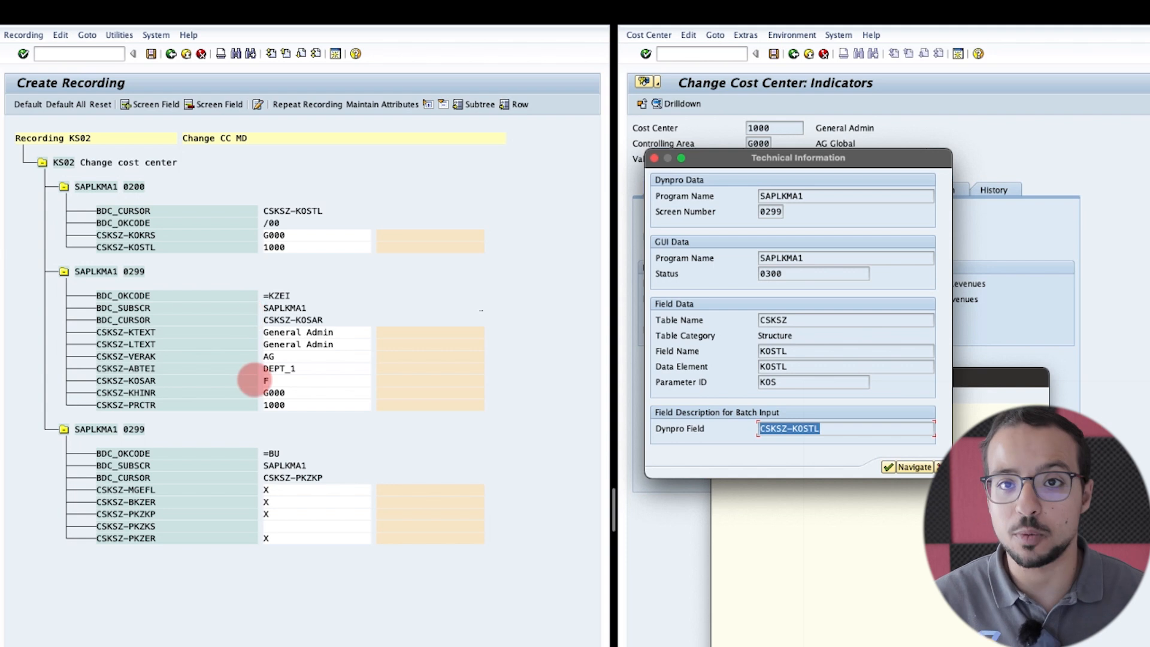
click(942, 467)
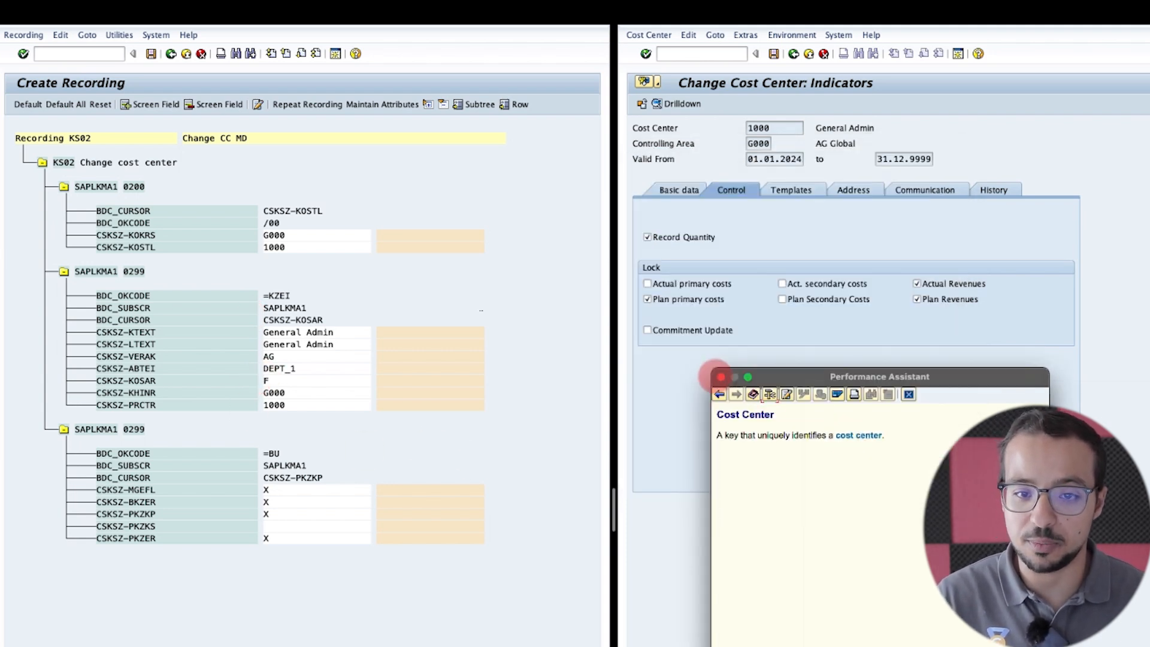
click(676, 330)
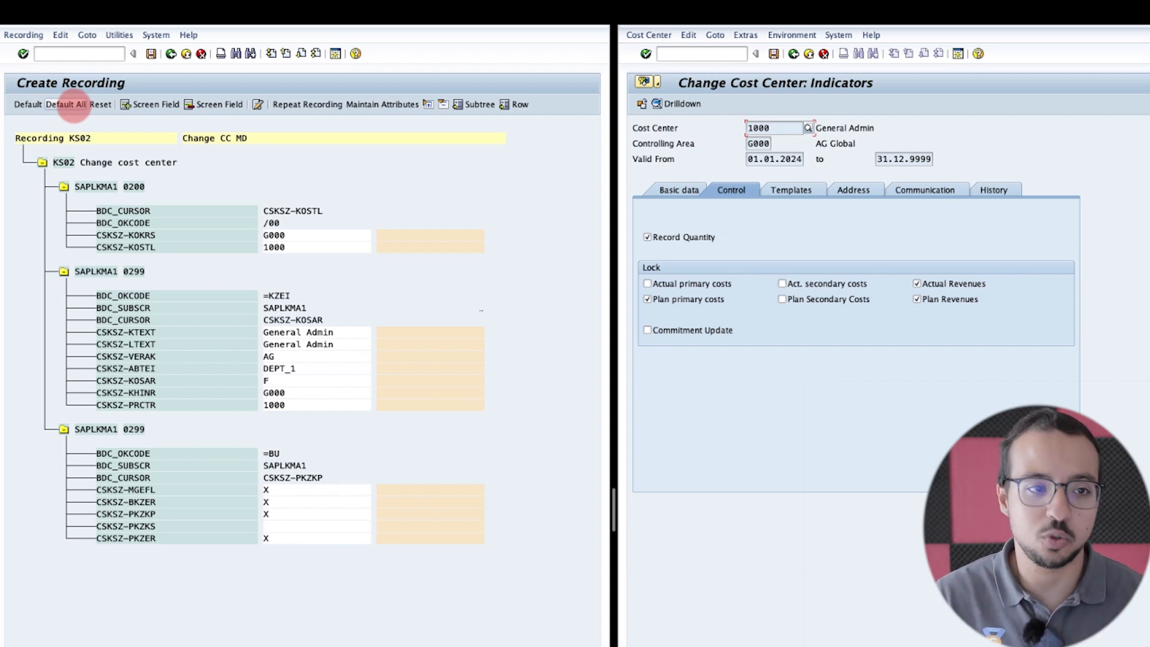
Step: Assign default names and descriptions to all fields of recording KS02 and widen the recording's pane to show them
click(74, 105)
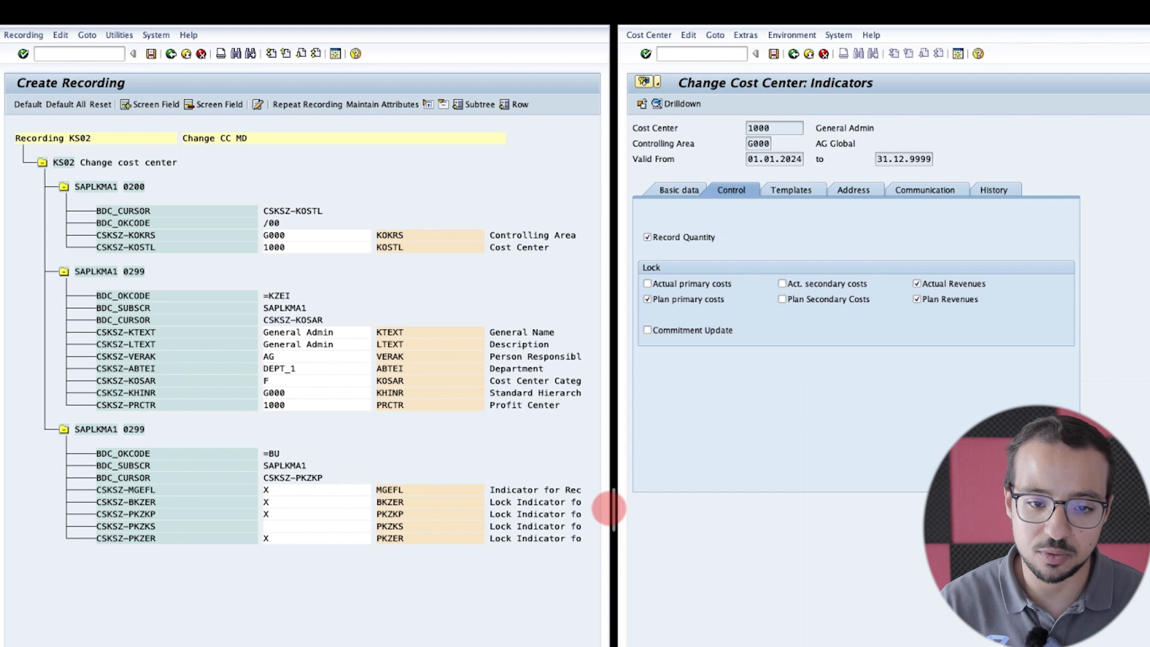
scroll(608, 507, right, 1)
drag(612, 508, 721, 515)
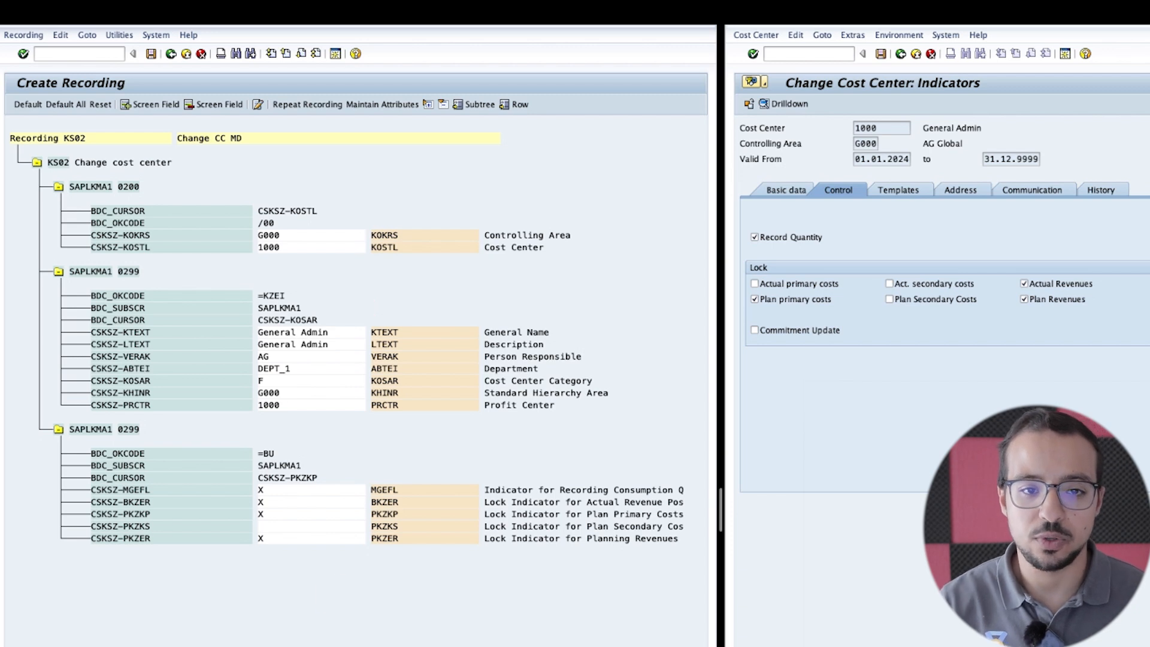
scroll(555, 268, left, 1)
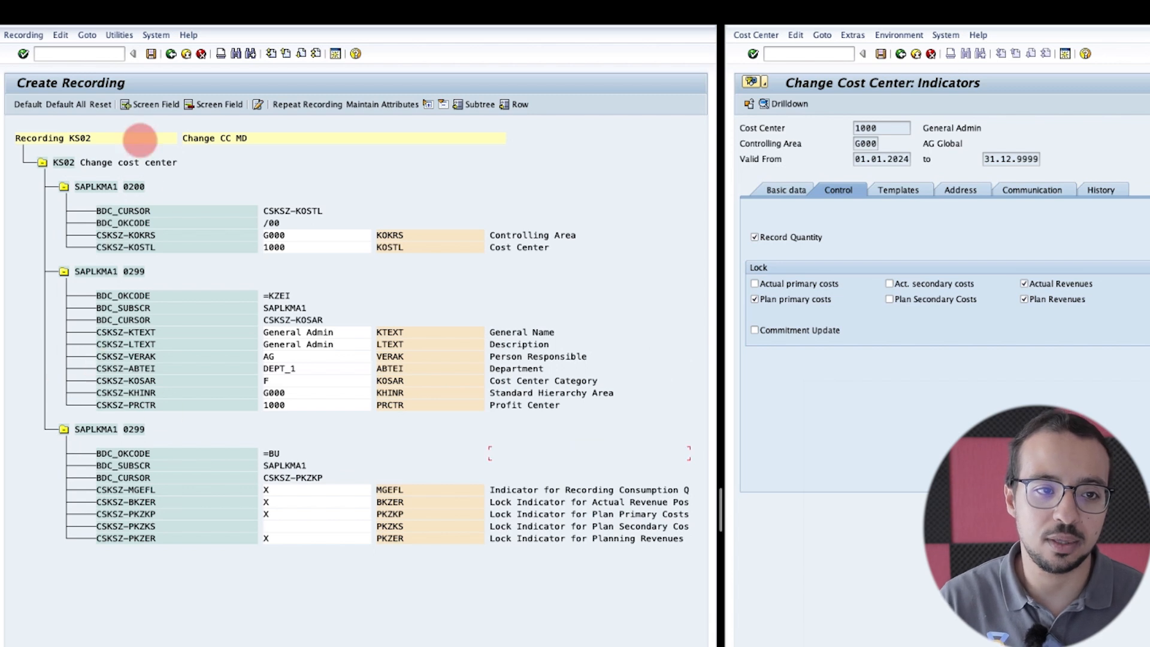
Step: Check the list of fields that can be added to screen SAPLKMA1 0299 and start an extended Dynpro field addition by Screen Field
click(141, 105)
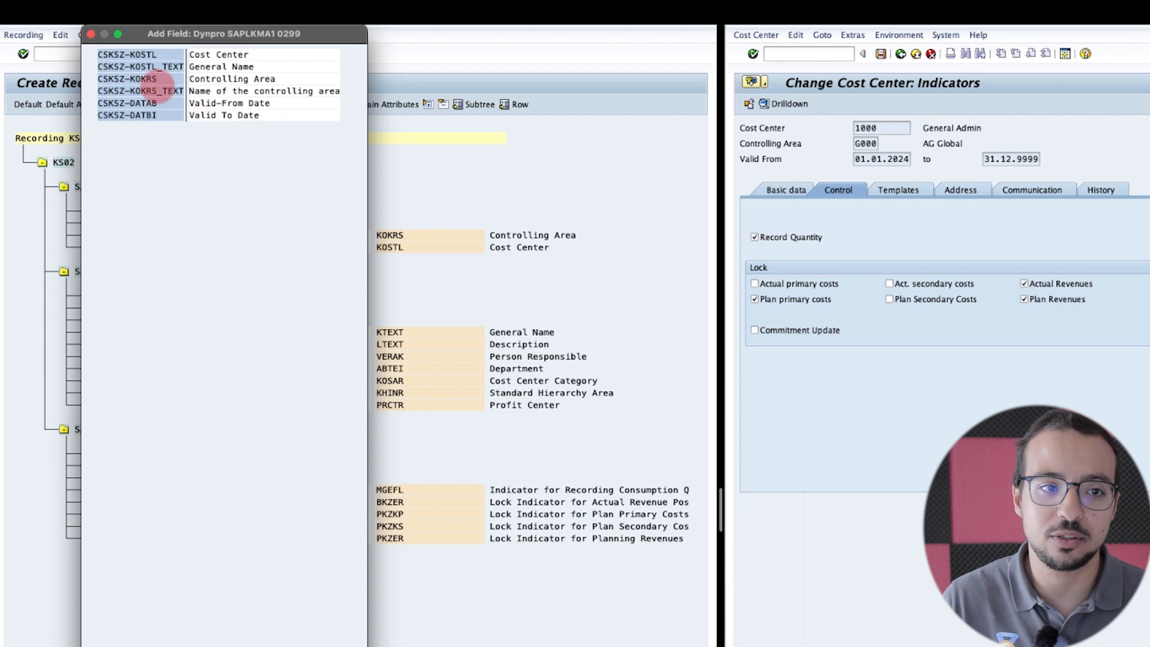
click(91, 34)
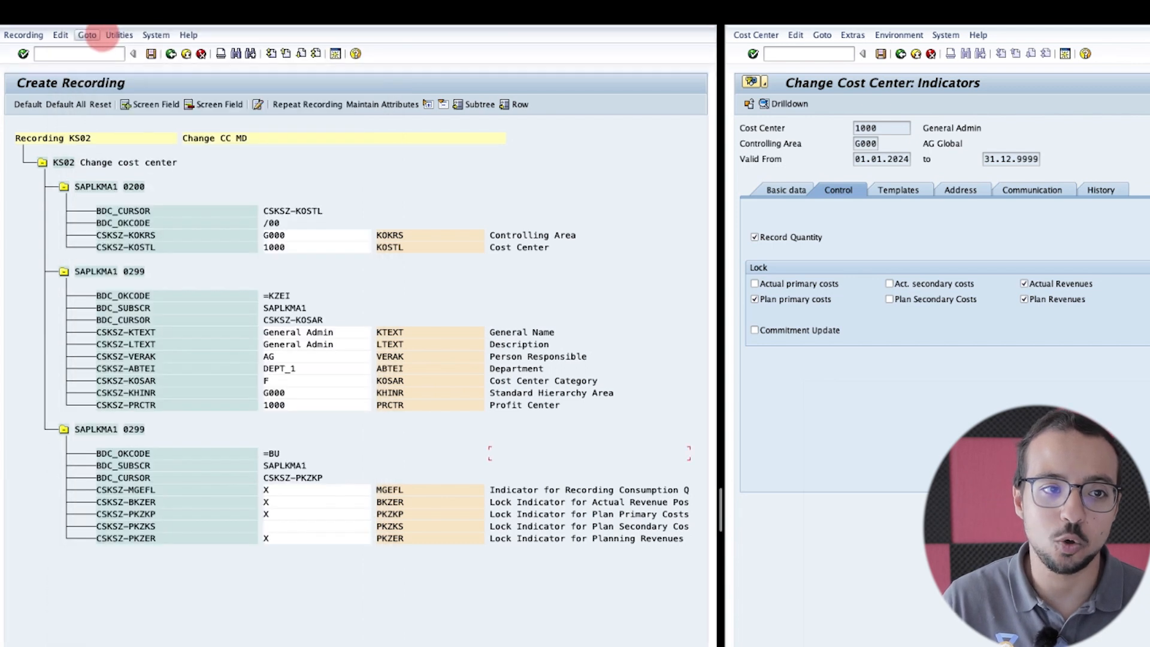
click(60, 35)
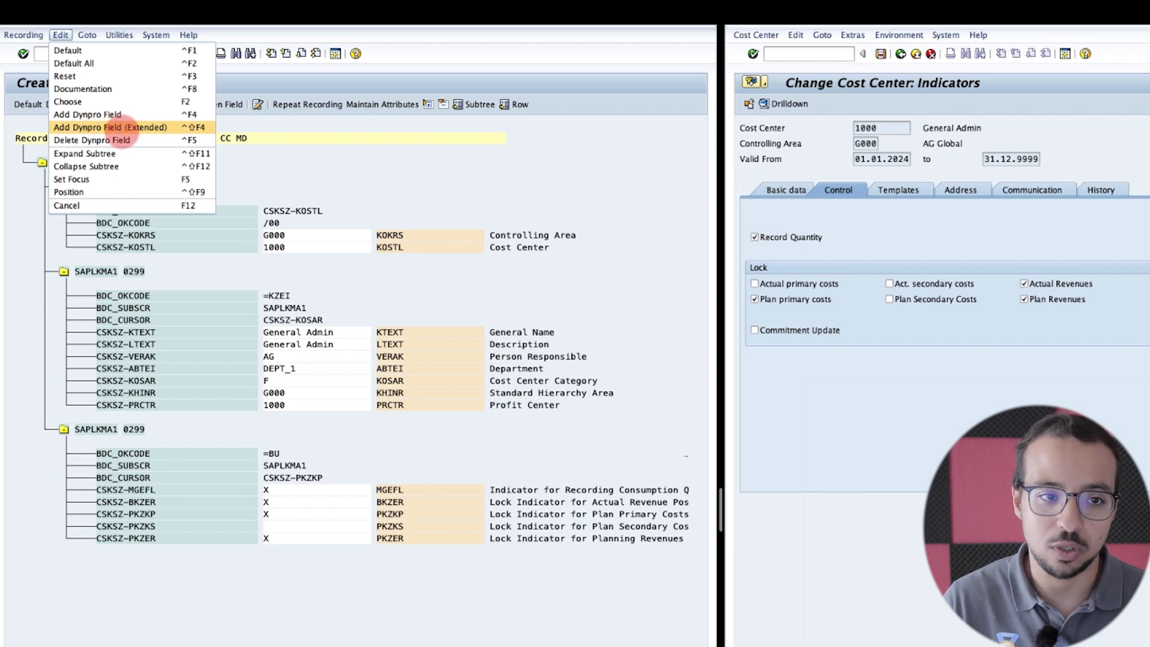
click(124, 127)
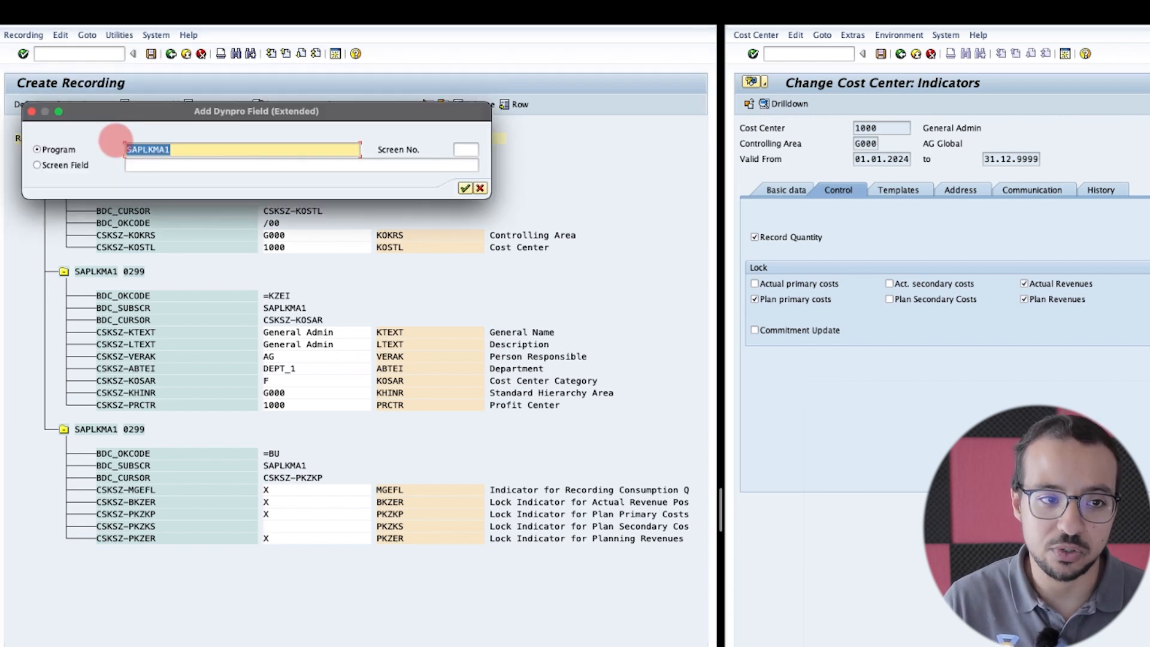
click(38, 165)
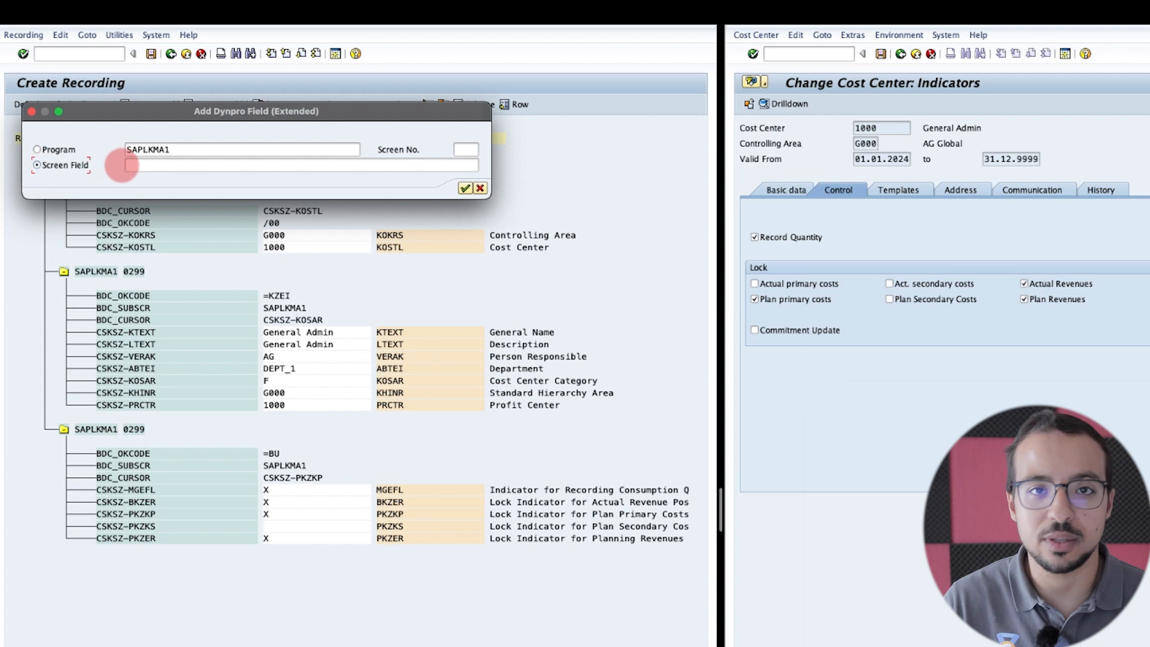
click(150, 165)
click(38, 165)
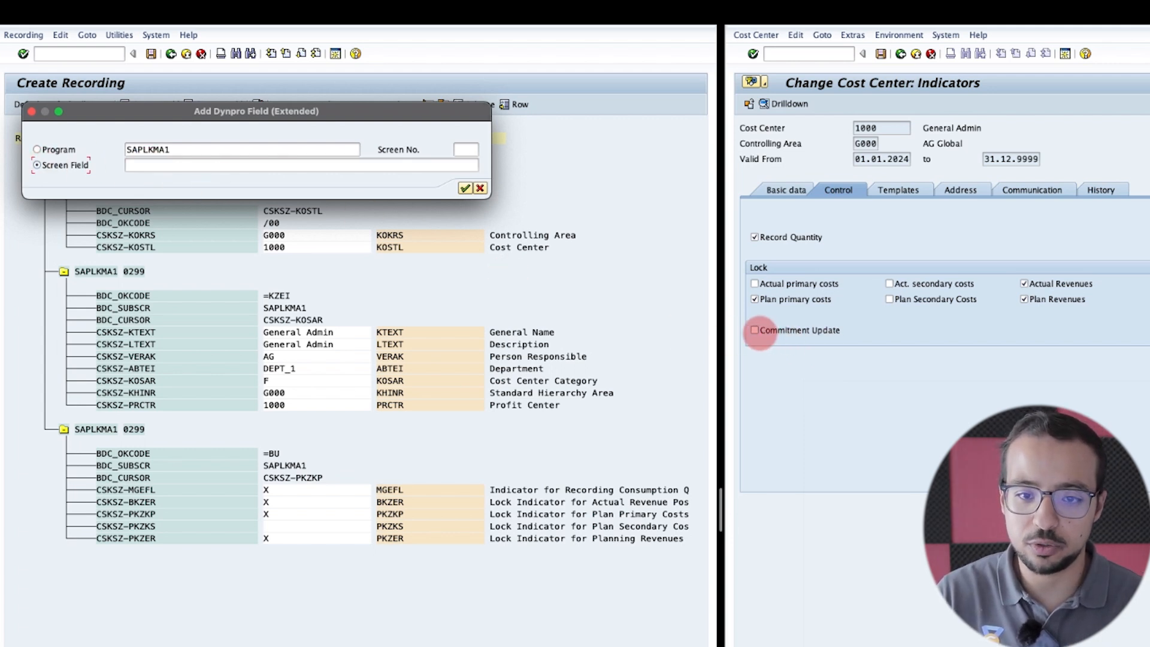
Step: Enable Commitment Update for cost center 1000 and copy that indicator's batch input Dynpro field name from its technical information
click(755, 330)
right_click(754, 330)
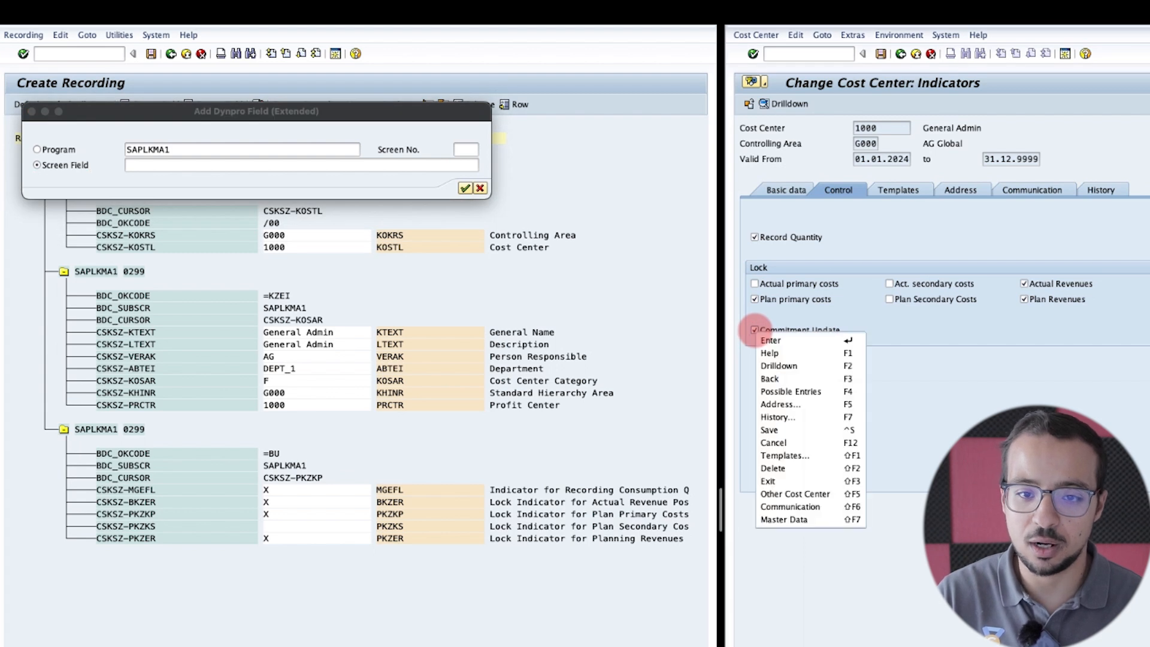
click(769, 353)
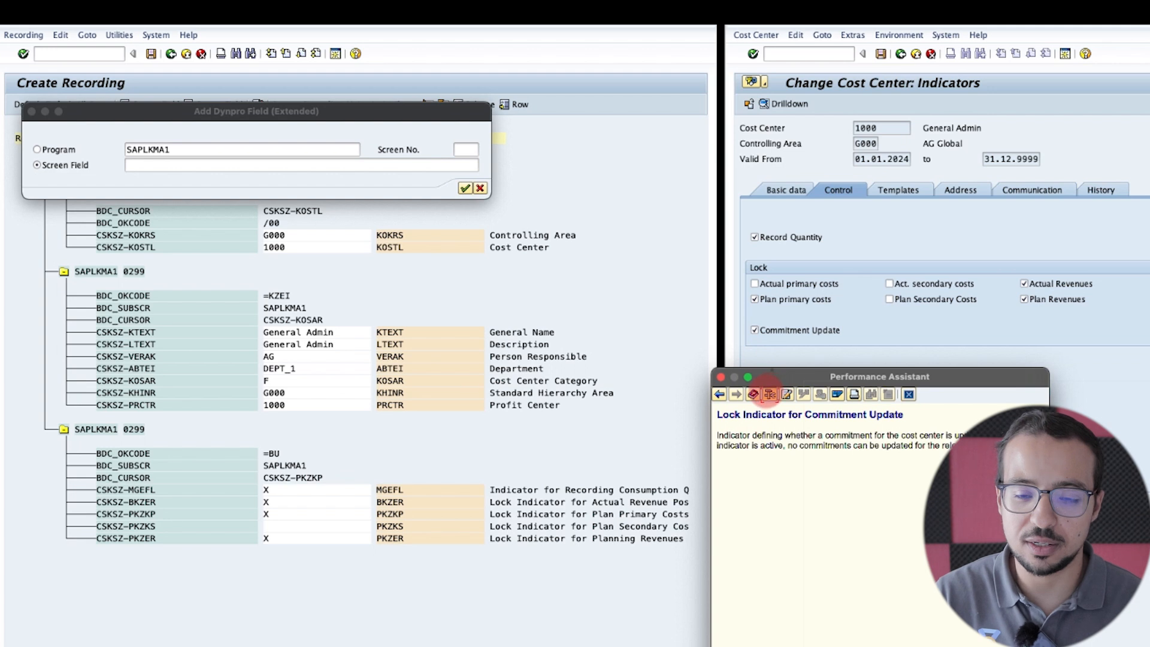
click(770, 393)
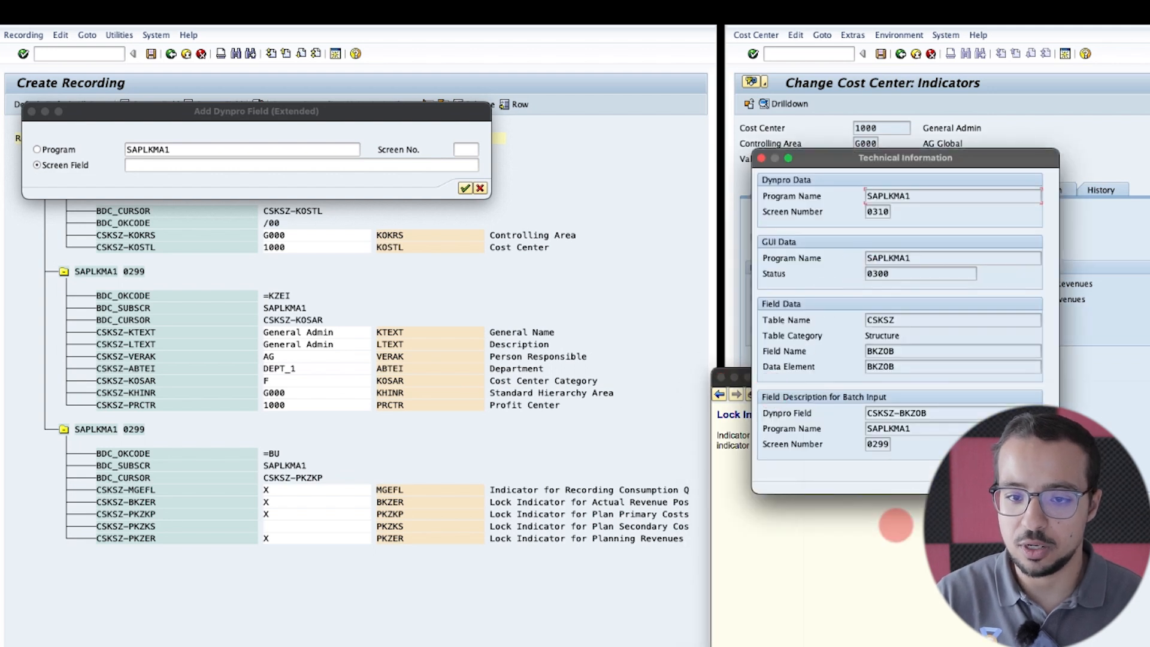
drag(950, 413, 873, 413)
key(super+c)
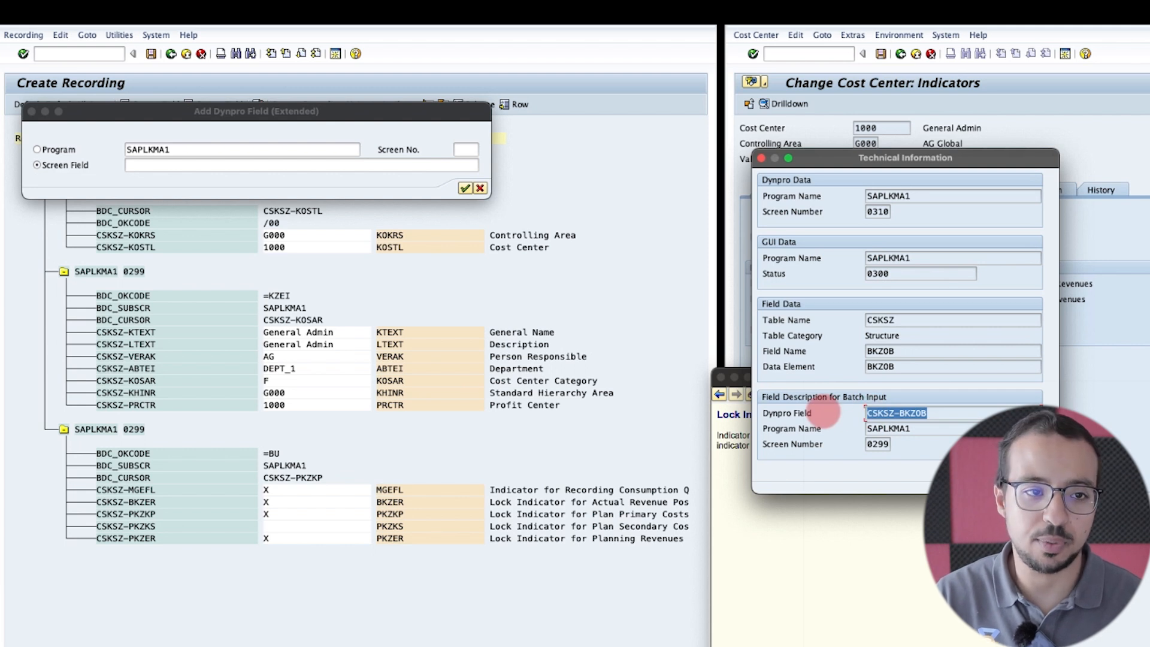
Step: Add the screen field CSKSZ-BKZOB to the second SAPLKMA1 0299 screen of the recording
click(152, 165)
key(super+v)
click(465, 188)
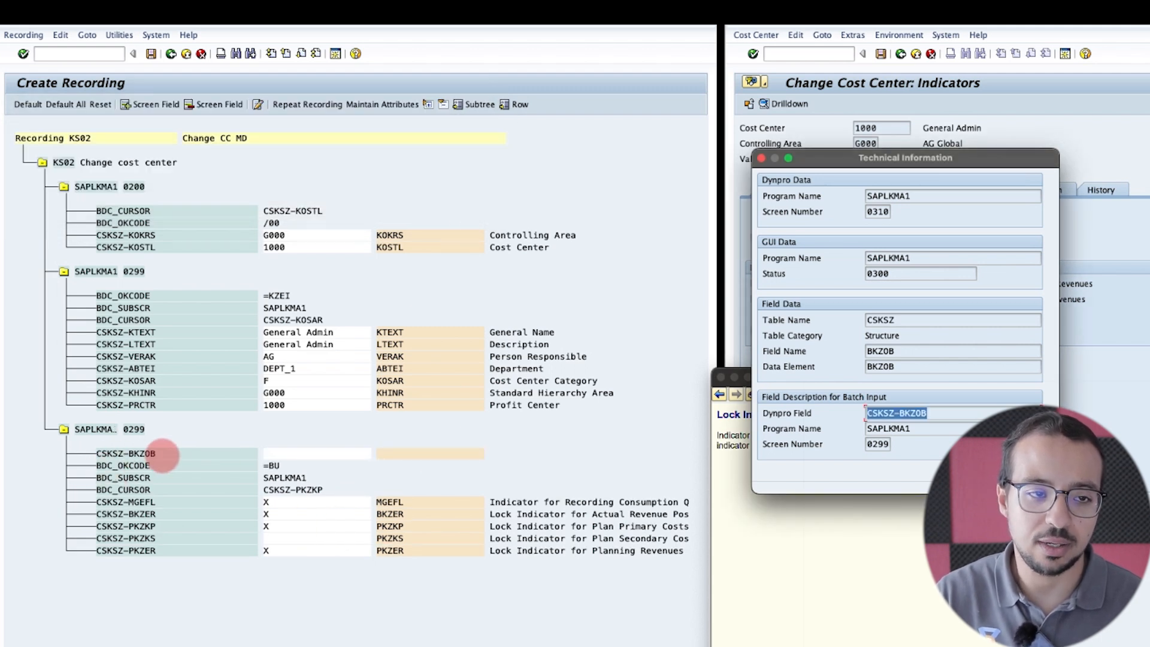
Step: Assign the default name and description to the added field CSKSZ-BKZOB in the second SAPLKMA1 0299 screen
click(161, 454)
click(28, 104)
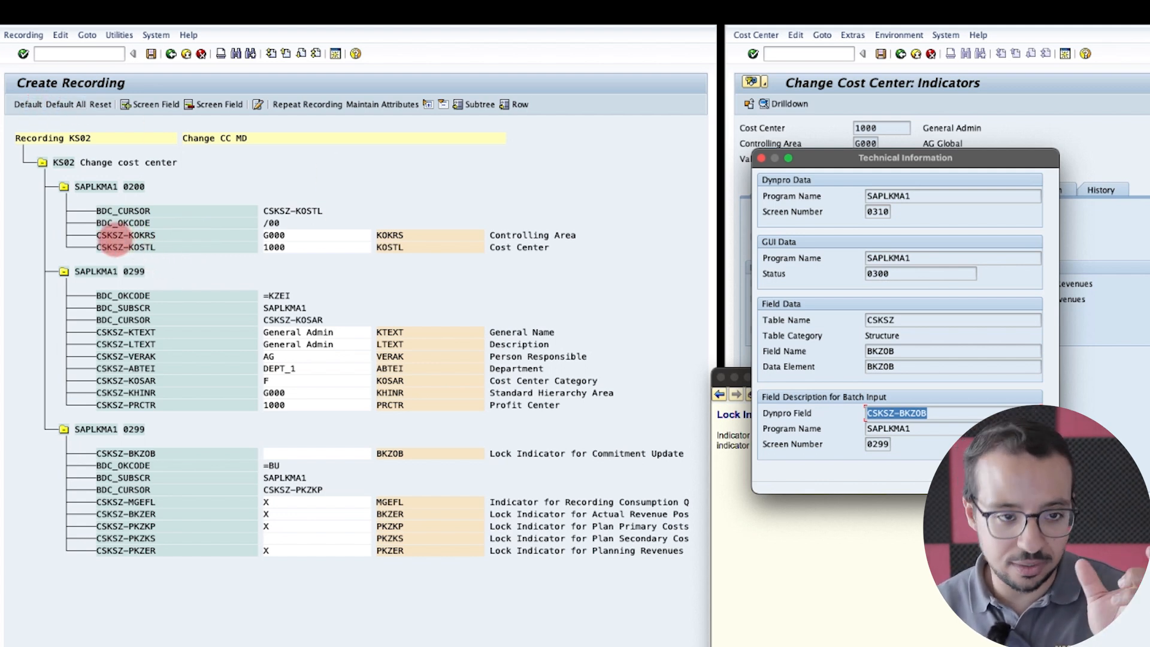
Step: Change the description of recording field CSKSZ-KOKRS to "Controlling Area (FIX)", keeping its name KOKRS and default value G000
scroll(114, 242, right, 1)
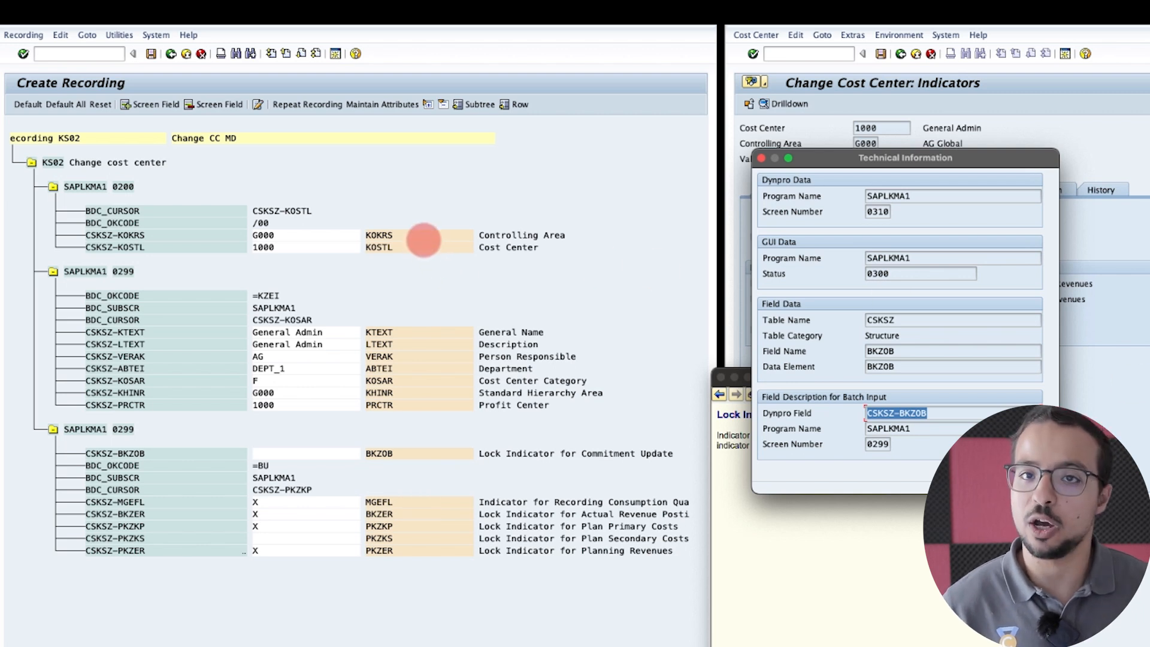
click(422, 235)
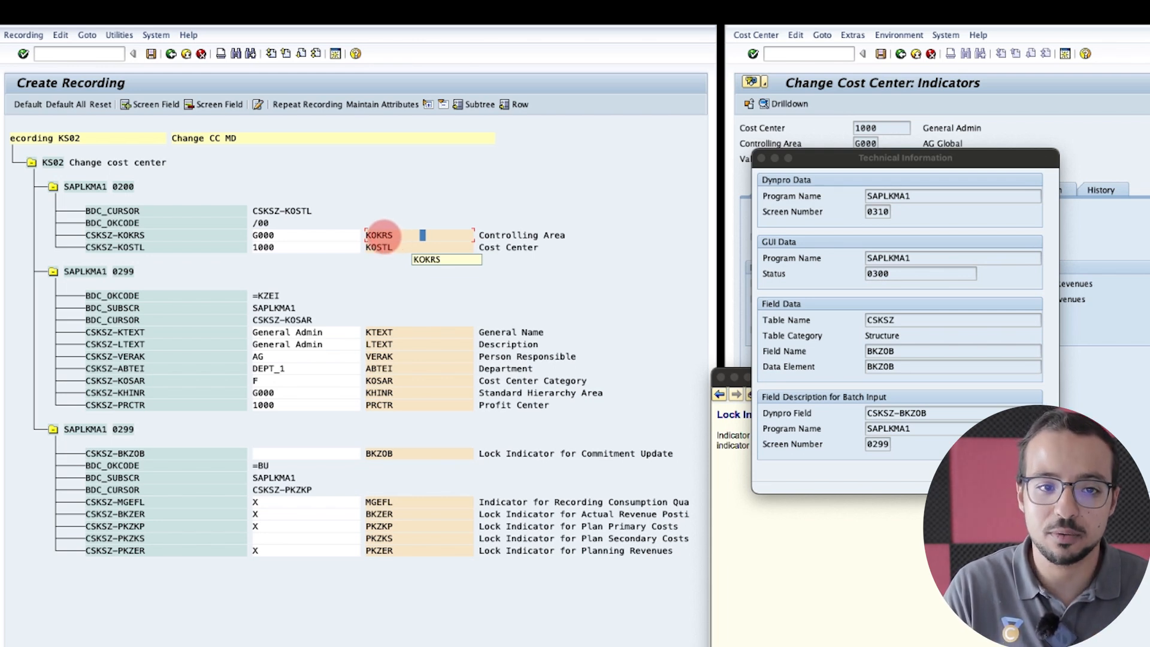
double_click(384, 236)
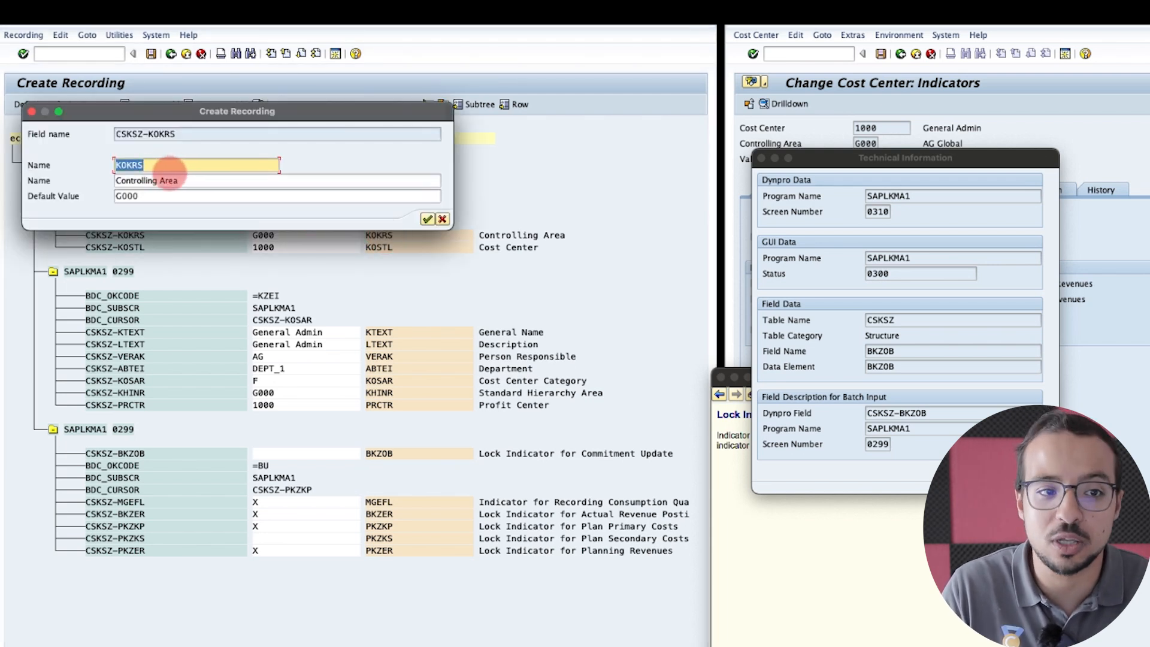
click(199, 180)
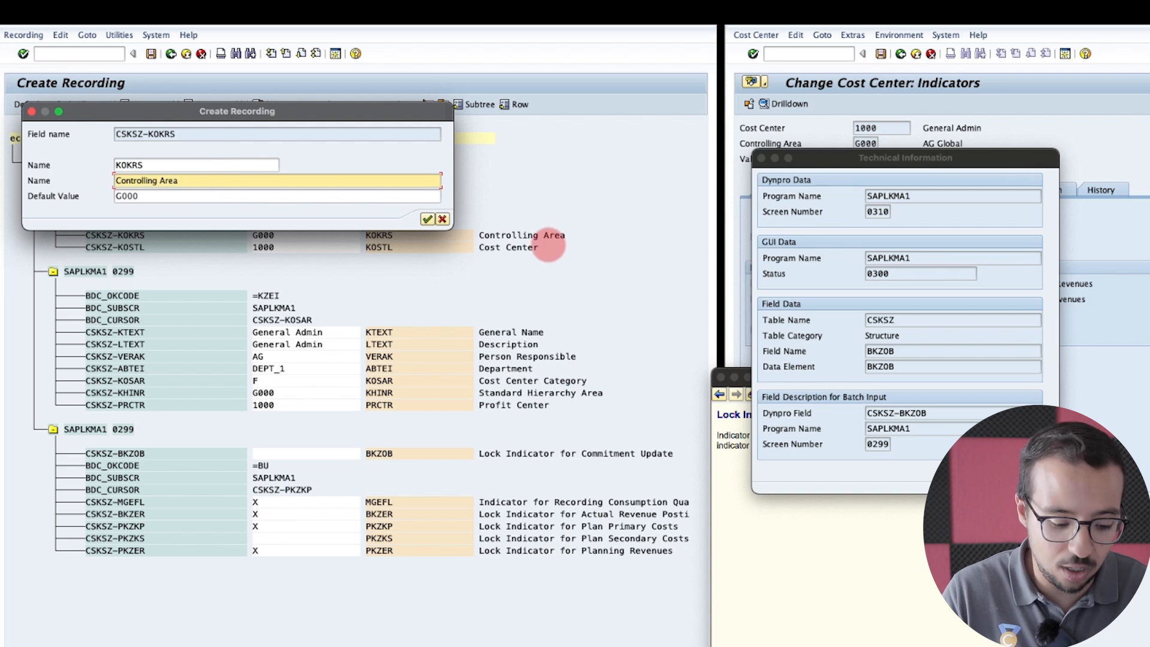
text(()
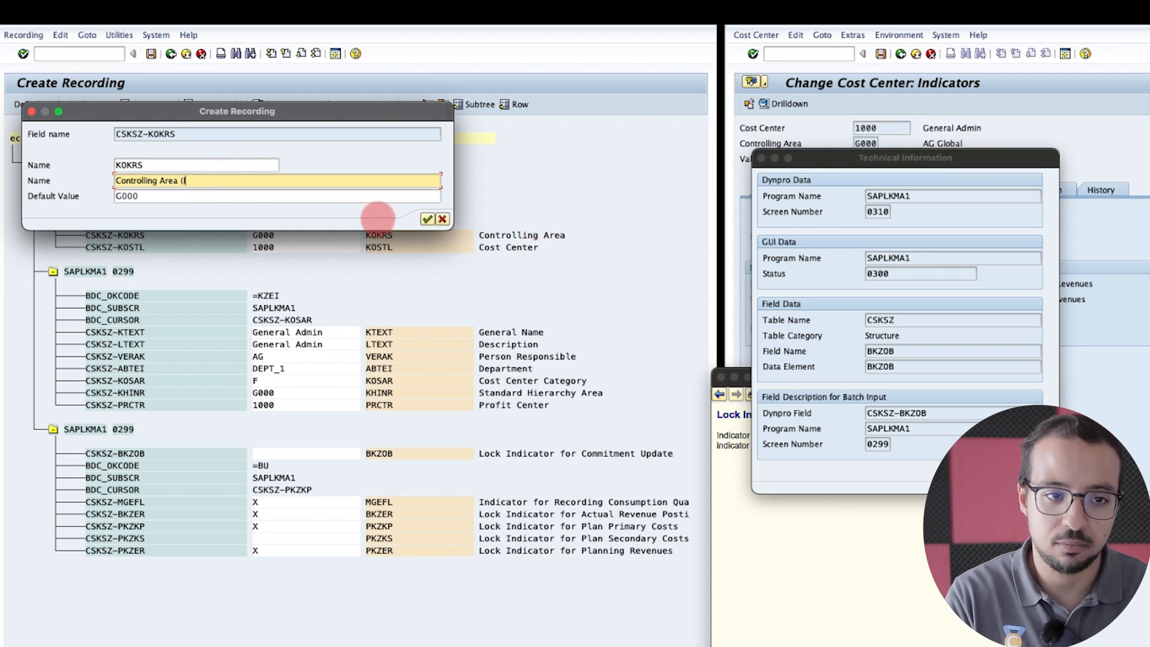
text(FIC\)
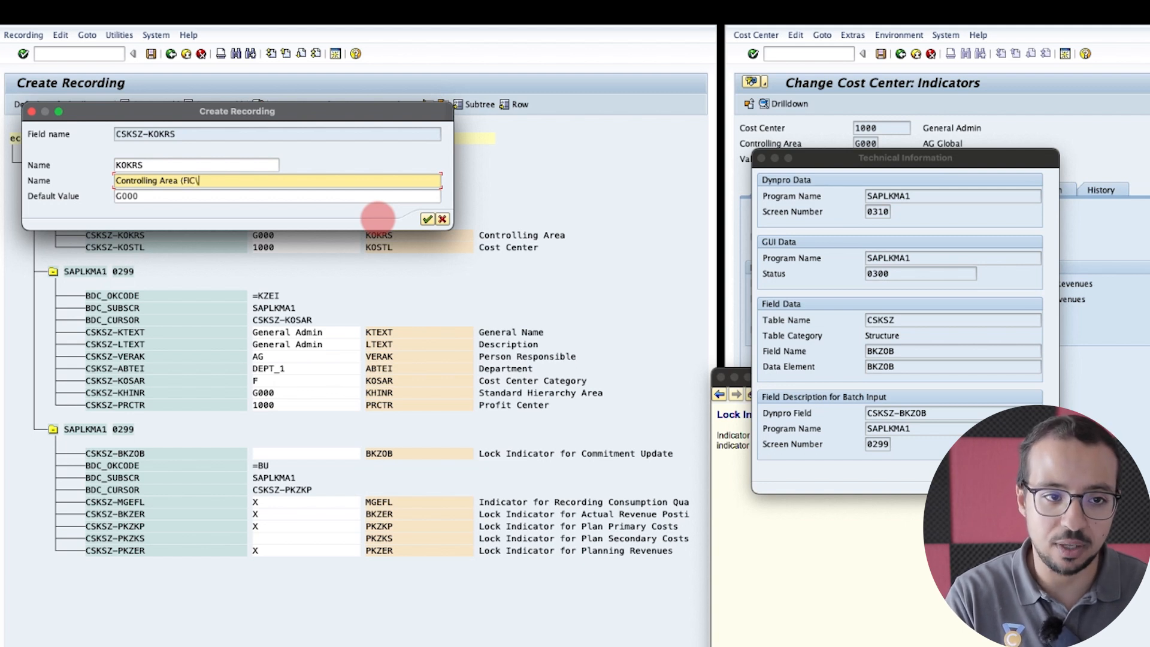
key(BackSpace)
text(X))
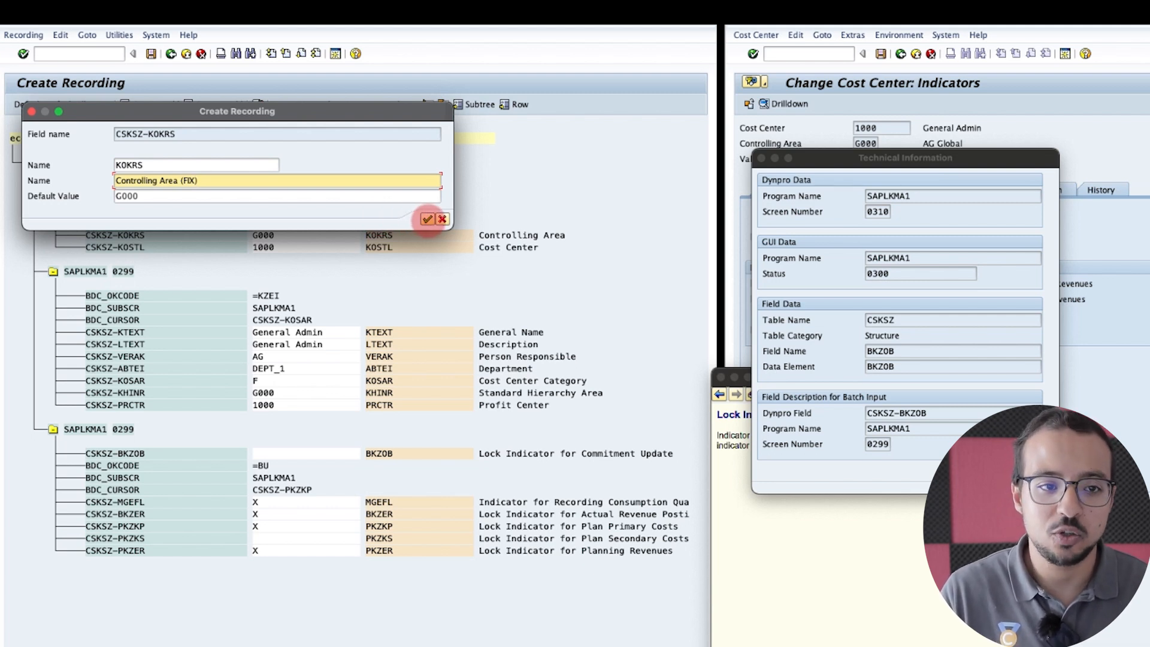
click(427, 219)
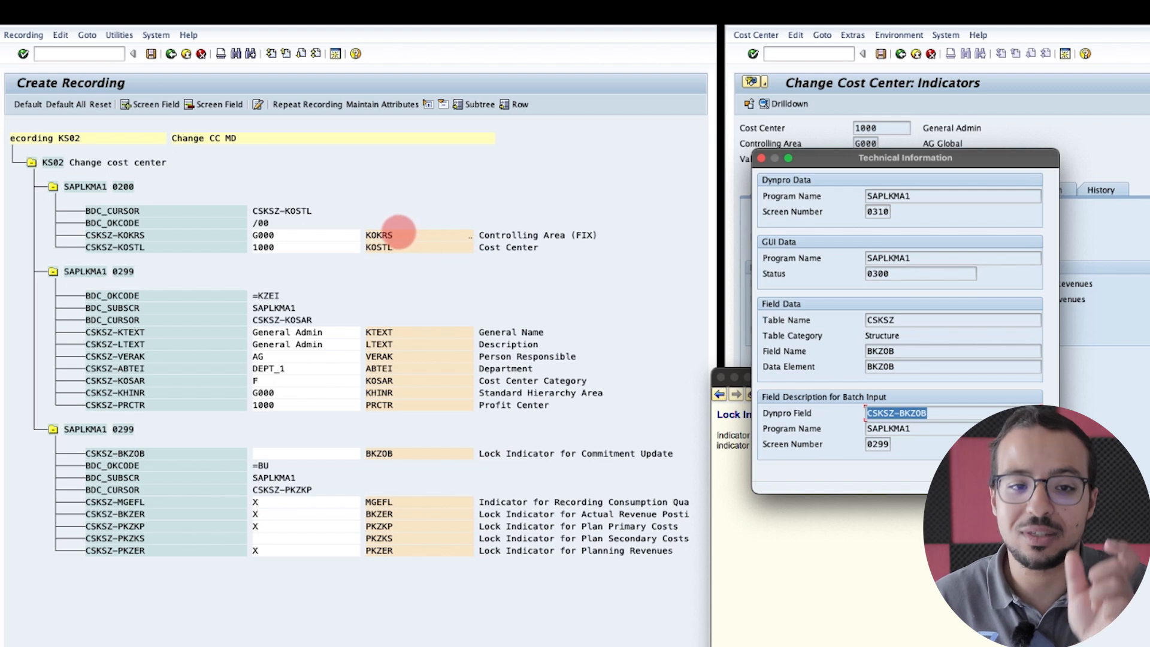
Step: Reset the name and description assigned to field CSKSZ-MGEFL in the second SAPLKMA1 0299 screen
scroll(400, 230, right, 1)
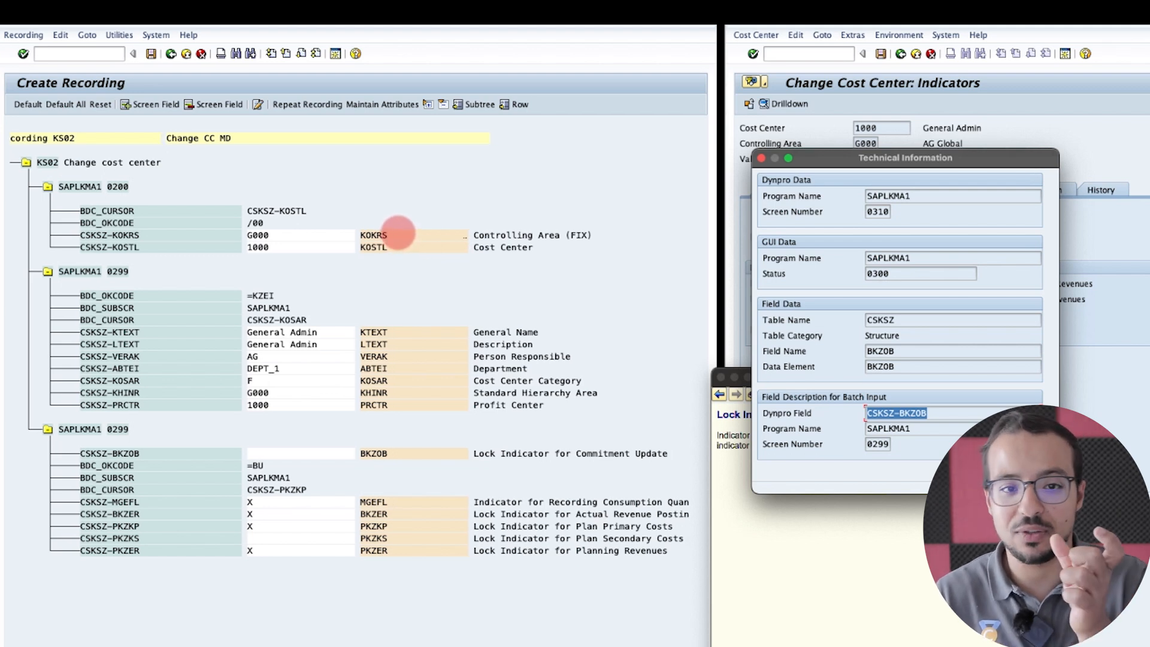
scroll(479, 237, left, 2)
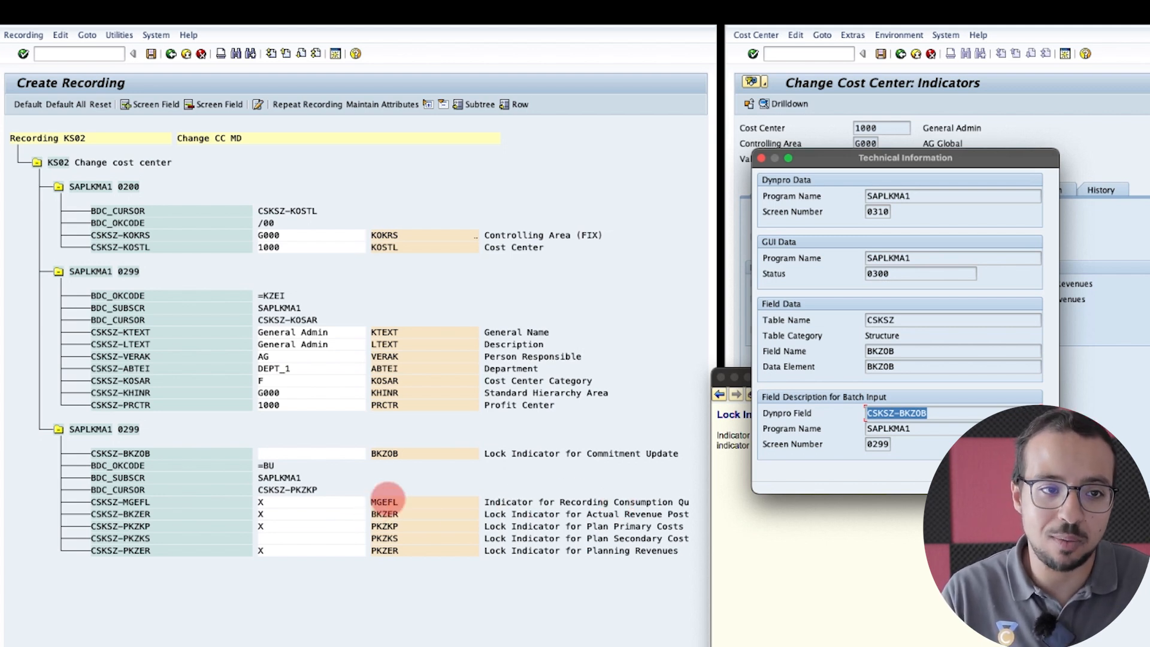
click(391, 500)
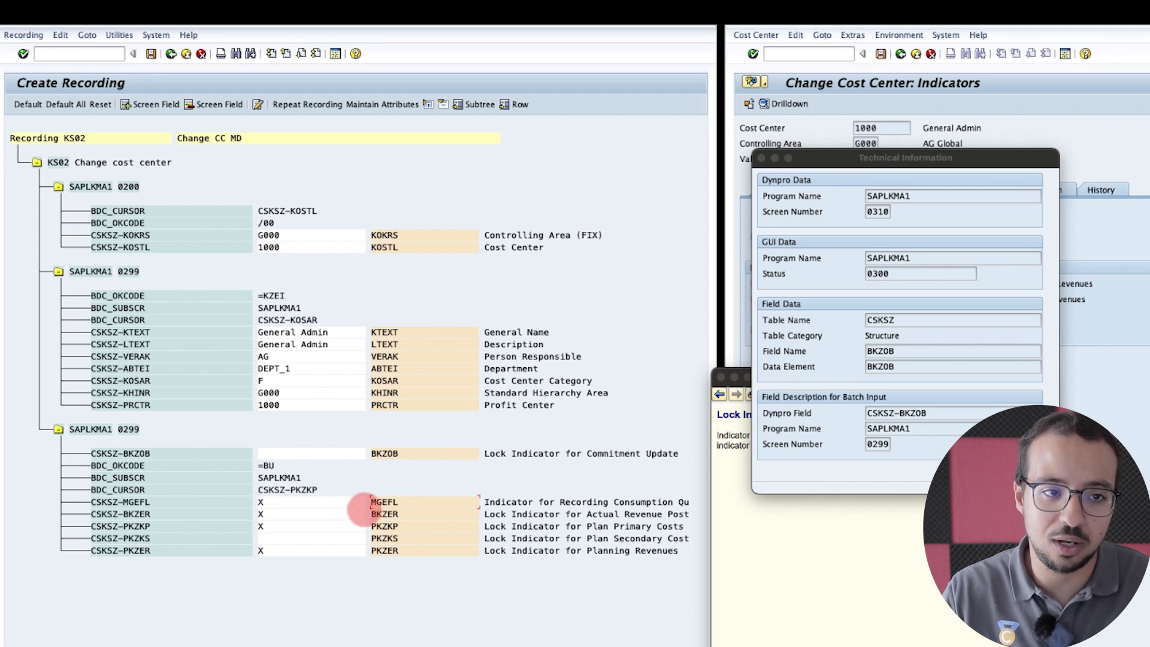
click(97, 103)
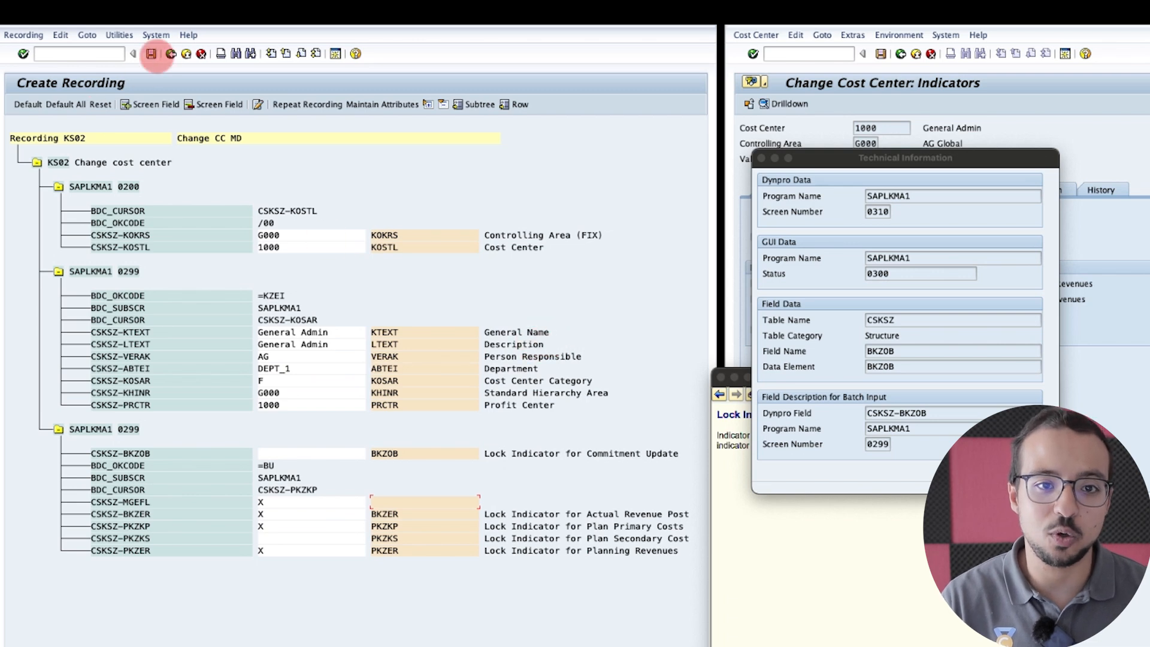
Step: Leave the recording, assign KS02 as the batch input recording of object CC_1 and save the object attributes
click(173, 54)
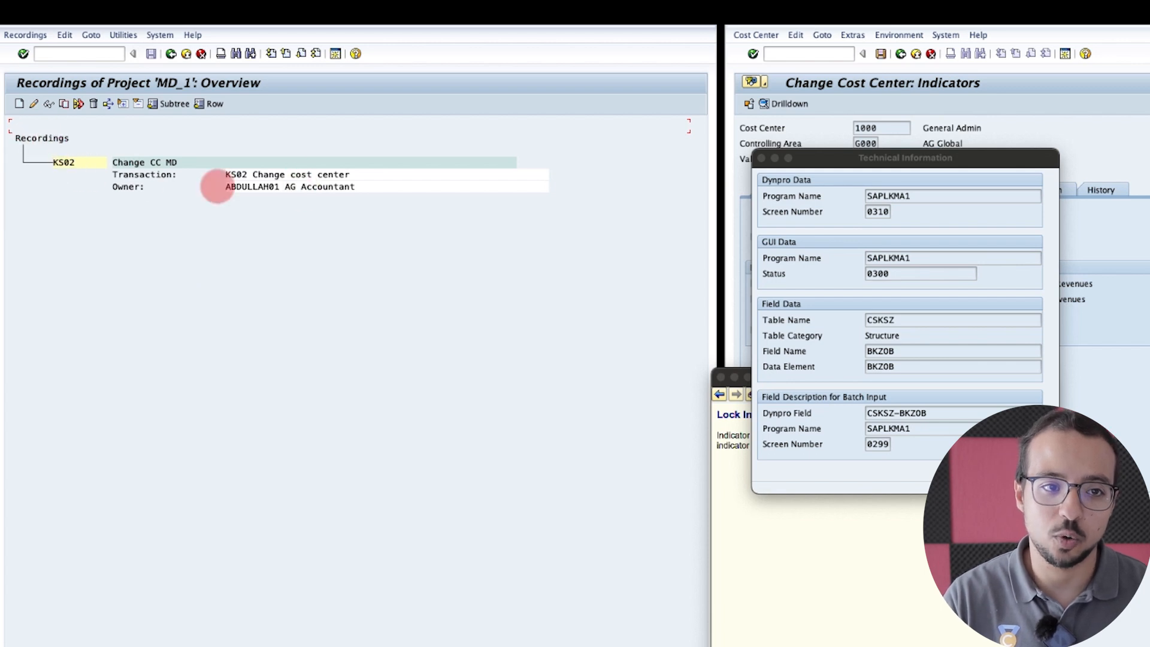
click(171, 54)
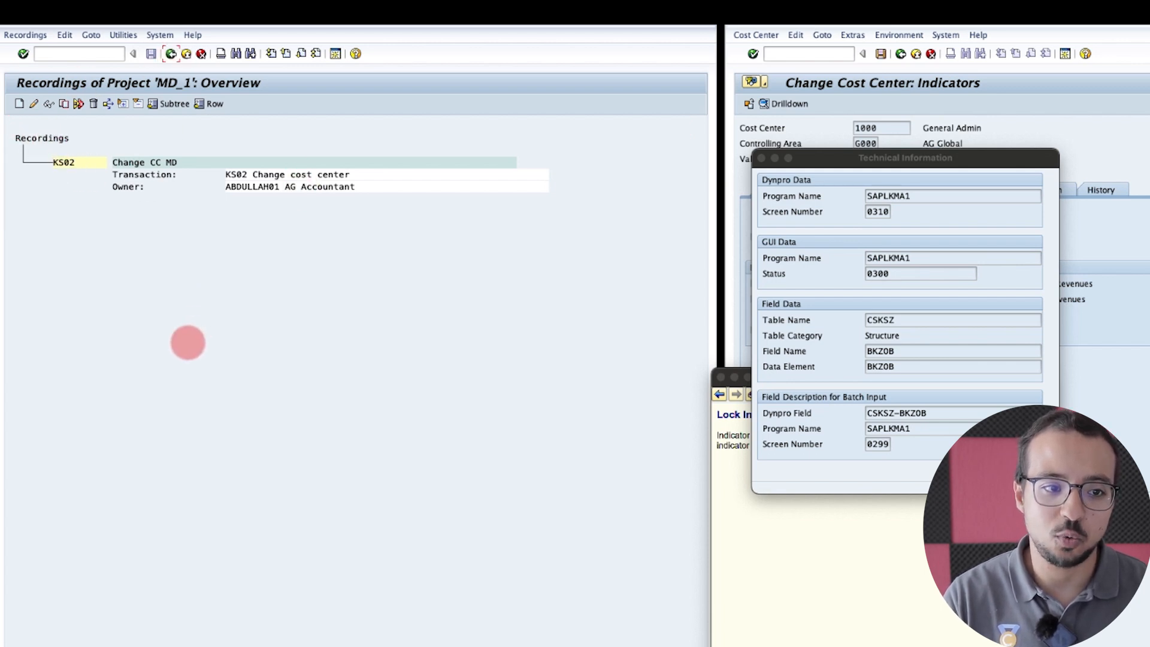
click(170, 329)
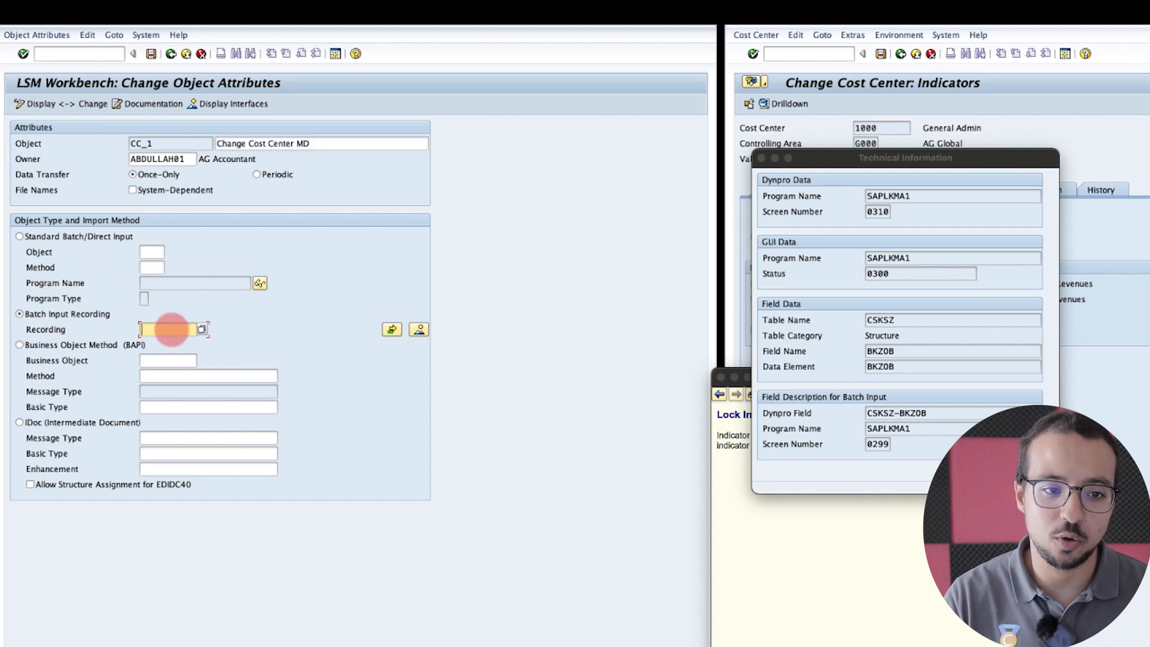
click(202, 329)
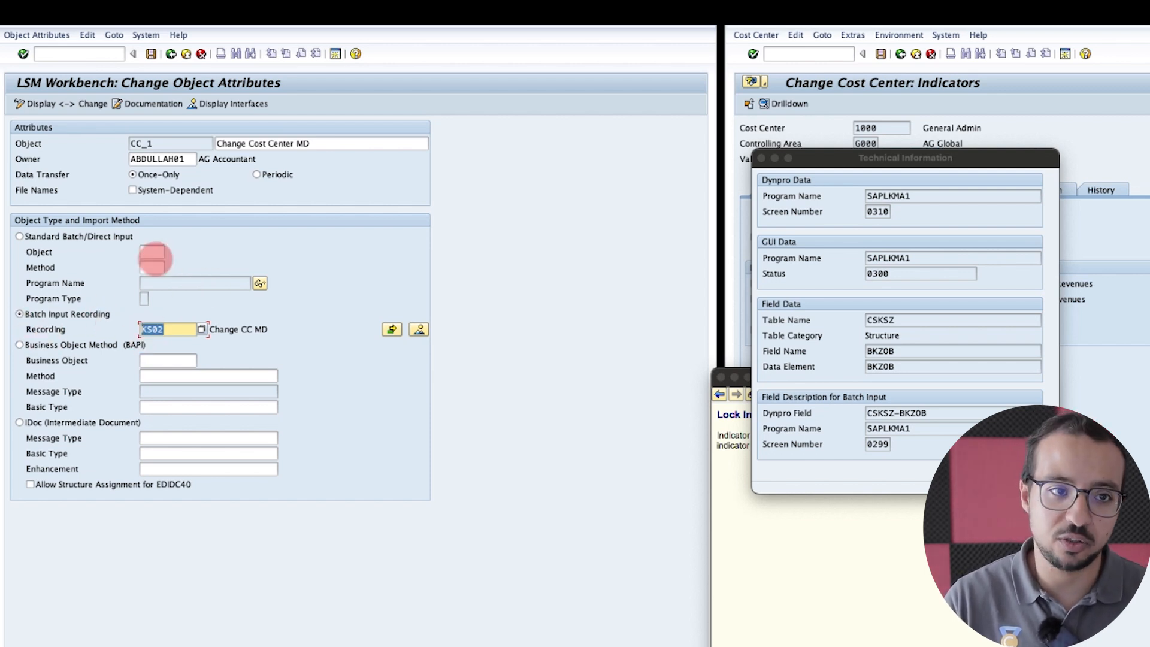
click(152, 54)
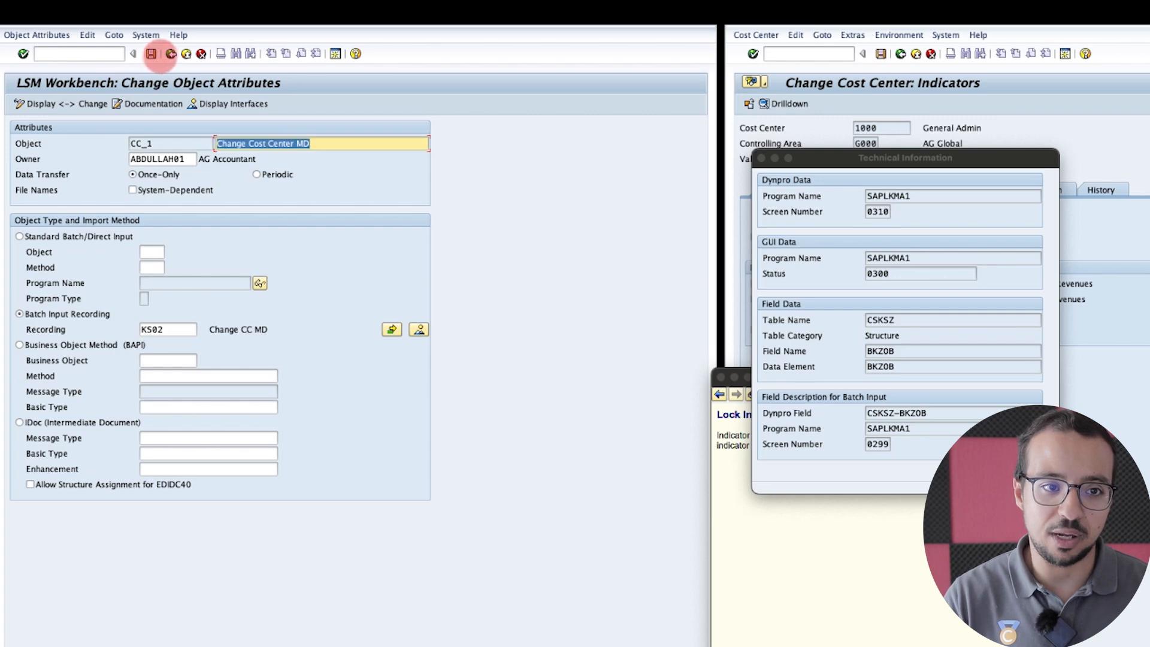